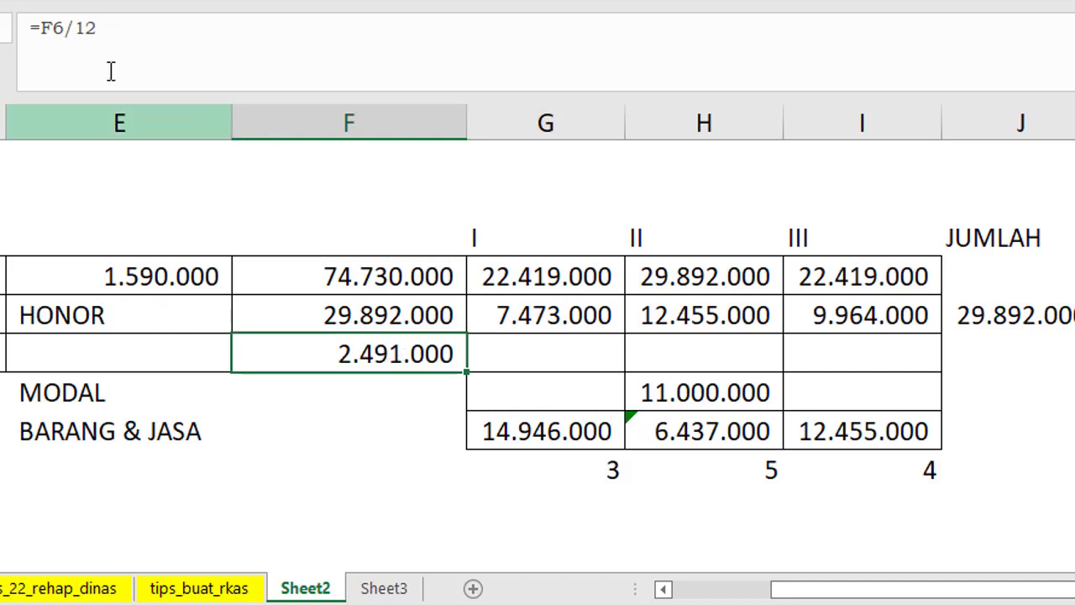
# Check the formula that divides the HONOR total by 12 in cell F7 of Sheet2.
pyautogui.click(123, 28)
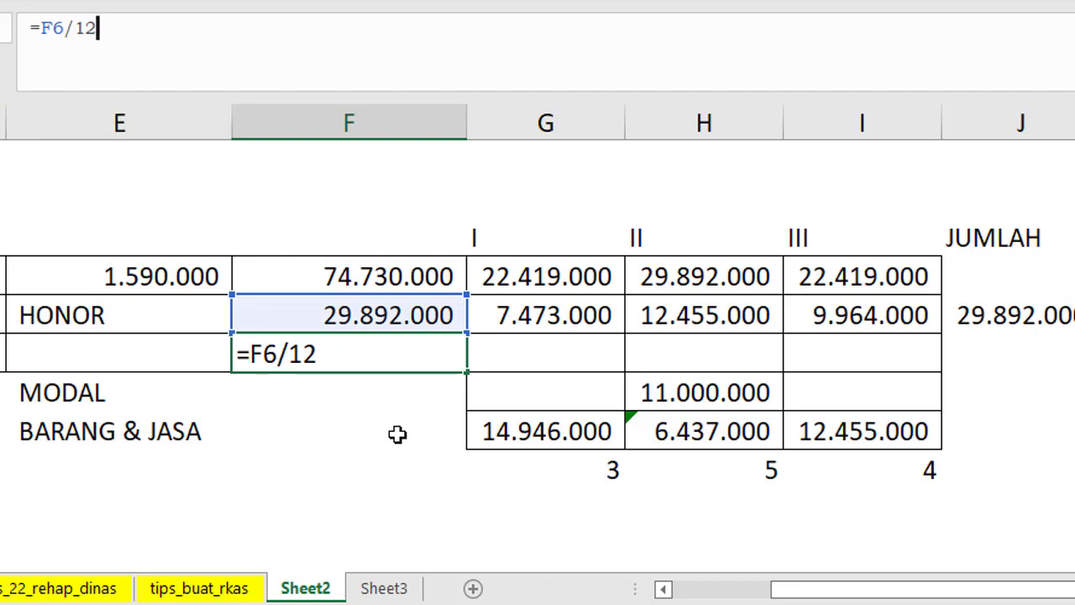
pyautogui.press('Return')
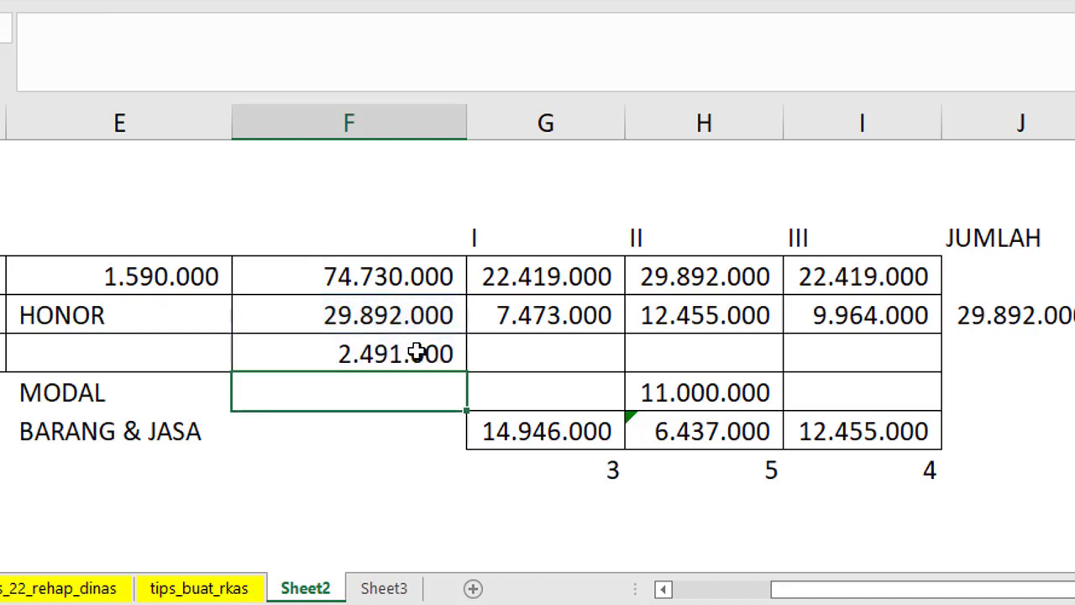
pyautogui.click(420, 351)
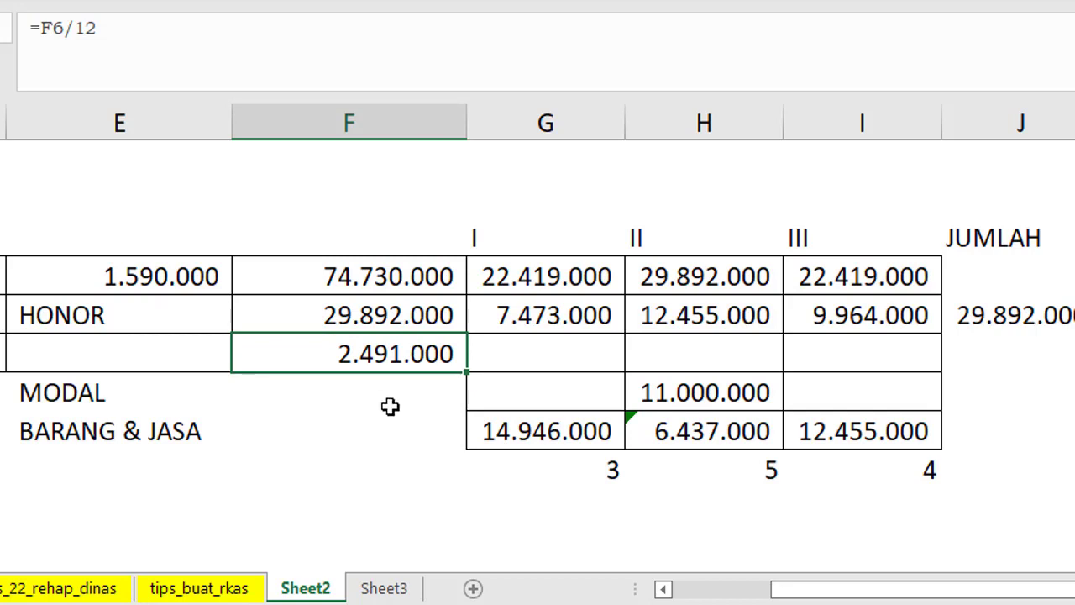
# On Sheet3, clear the JAM and BESAR/JAM values for the people in rows NO. 1 and 2.
pyautogui.click(388, 593)
pyautogui.click(537, 465)
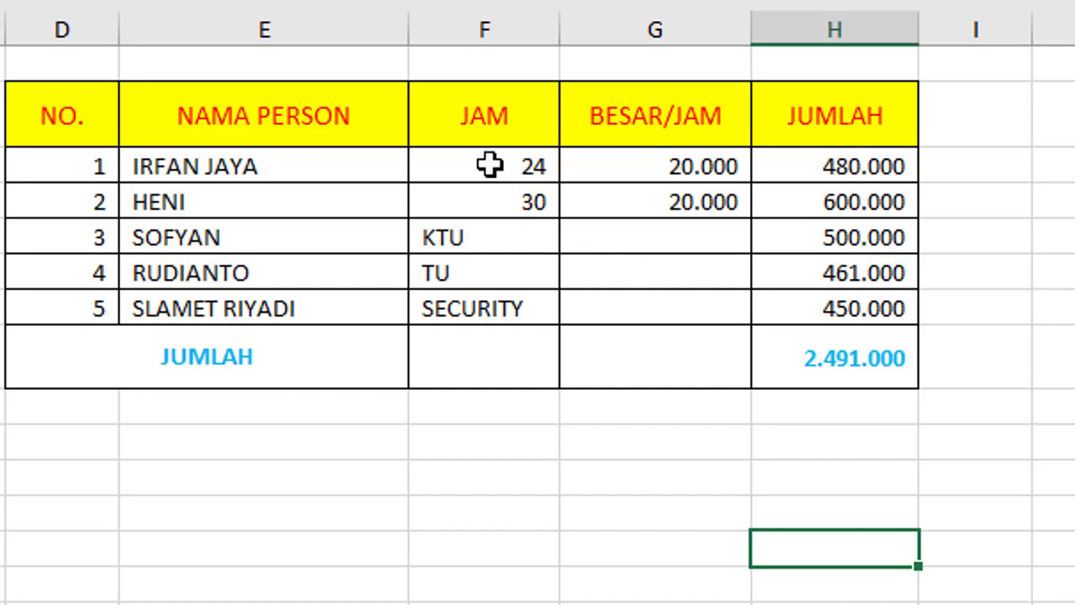
pyautogui.moveTo(490, 166); pyautogui.dragTo(652, 191)
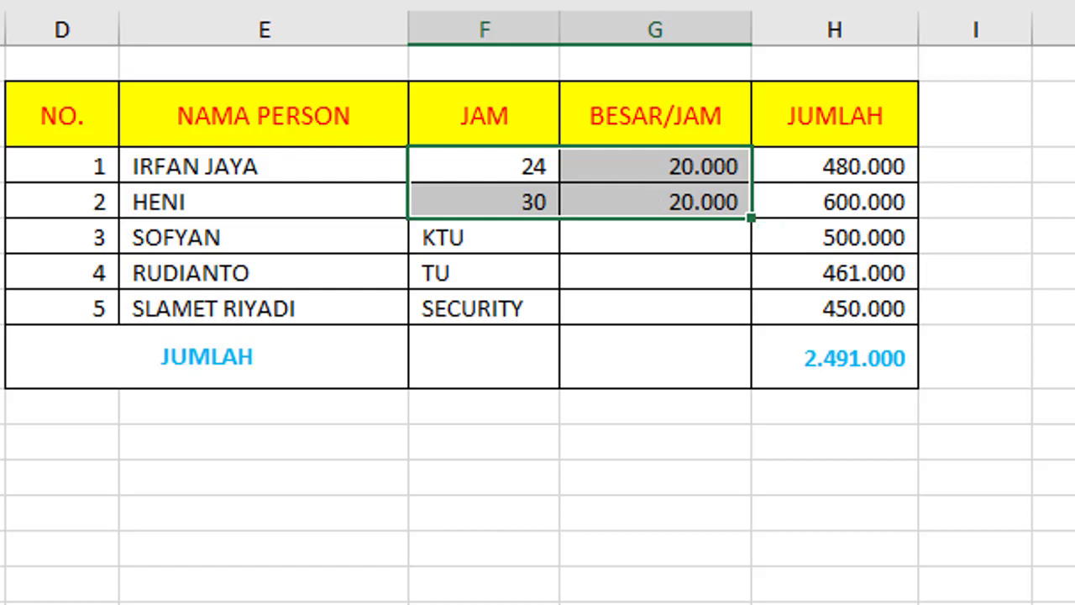
pyautogui.press('Delete')
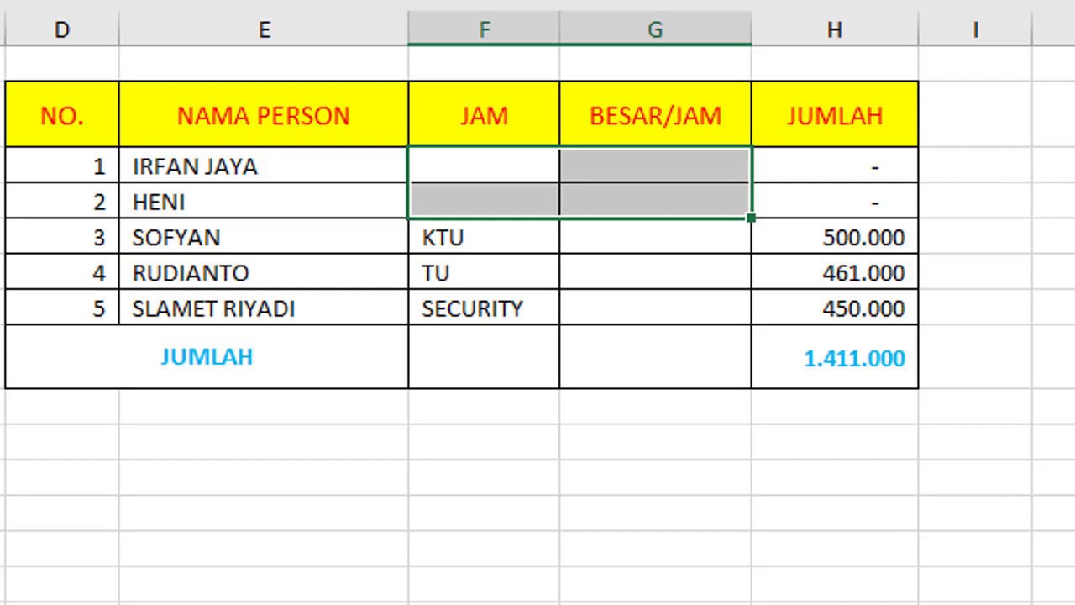
pyautogui.click(1060, 442)
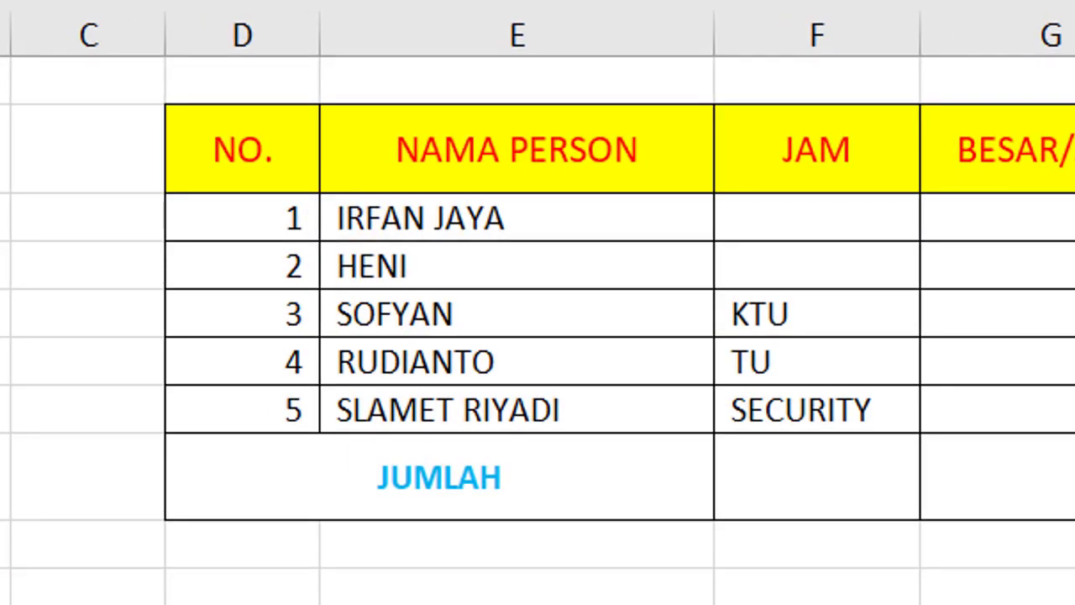
# Examine the honorarium table's headings, the listed people and the roles in the JAM column for NO. 3 to 5.
pyautogui.click(282, 146)
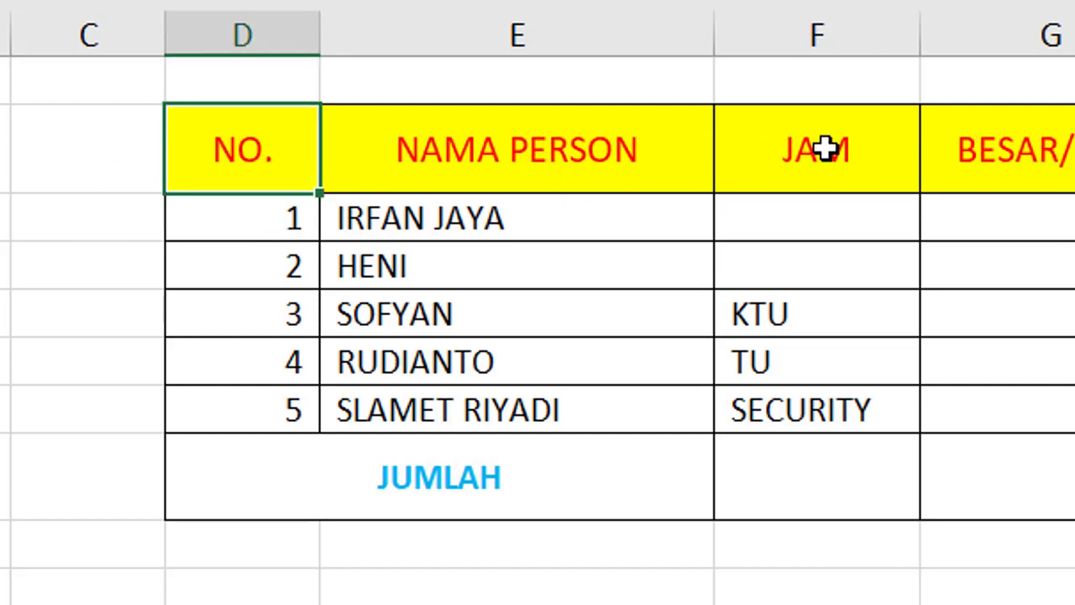
pyautogui.click(1000, 147)
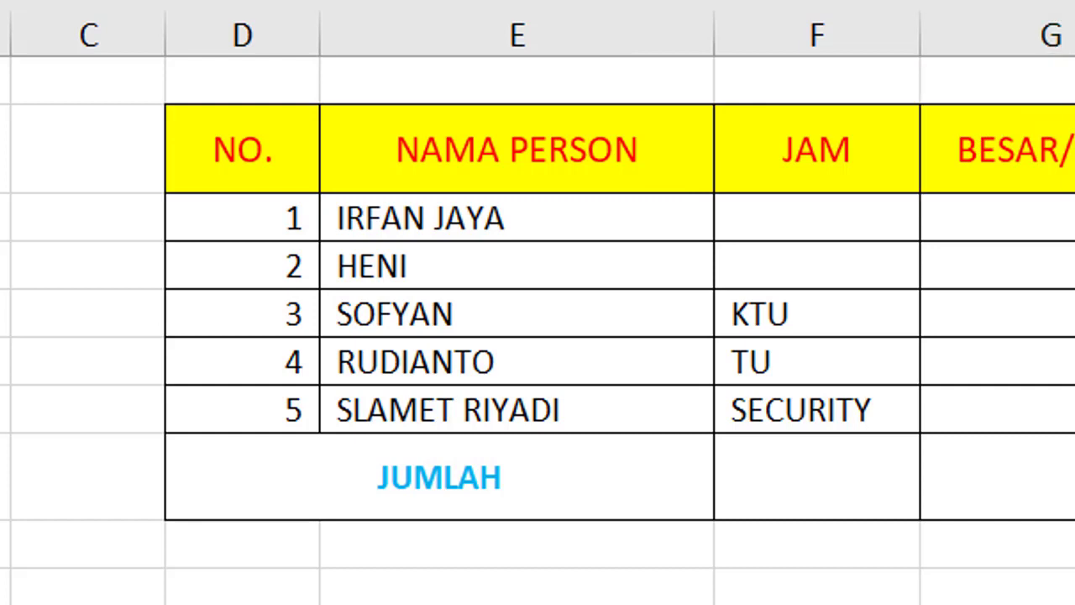
pyautogui.click(468, 220)
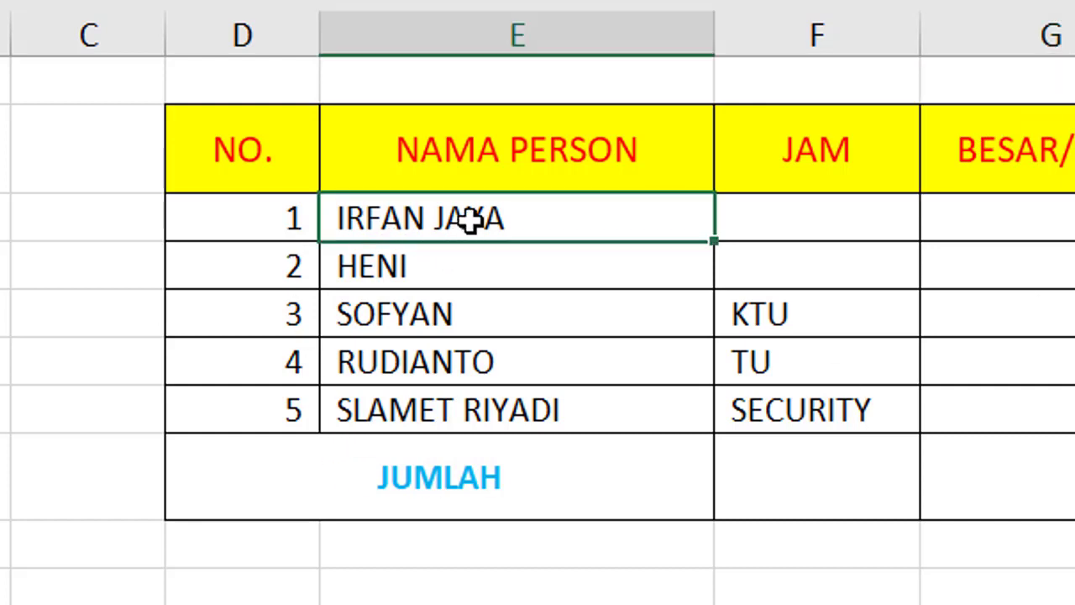
pyautogui.click(464, 284)
pyautogui.click(504, 409)
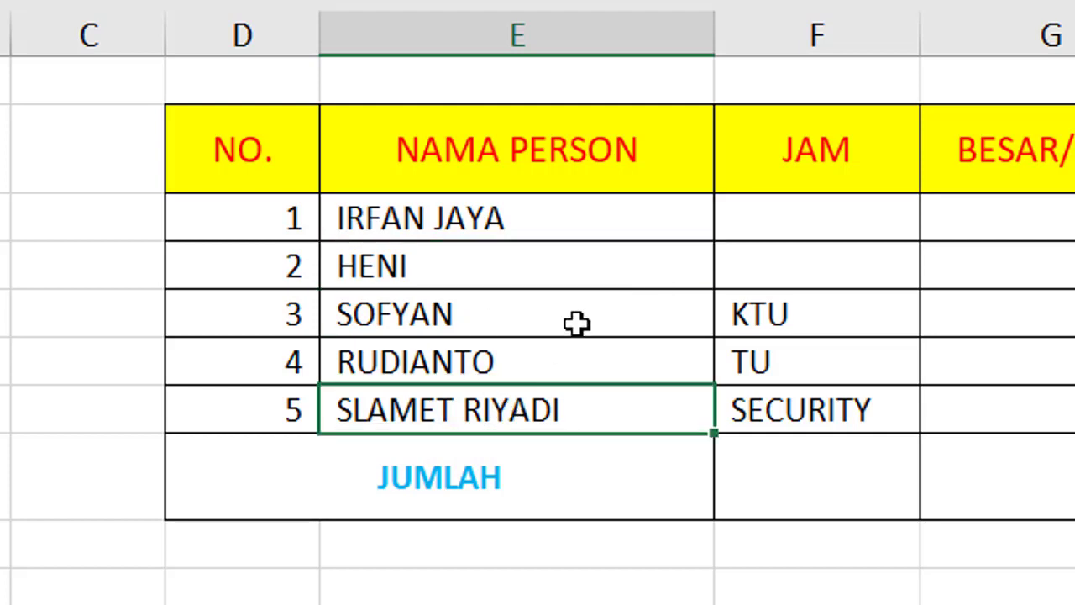
pyautogui.moveTo(571, 222); pyautogui.dragTo(576, 249)
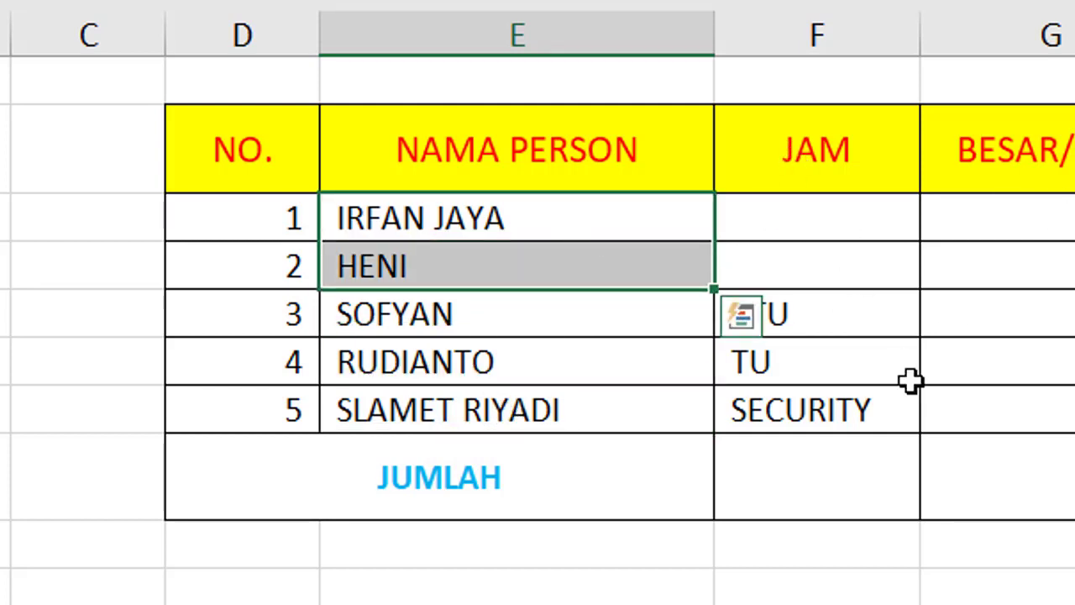
pyautogui.click(941, 312)
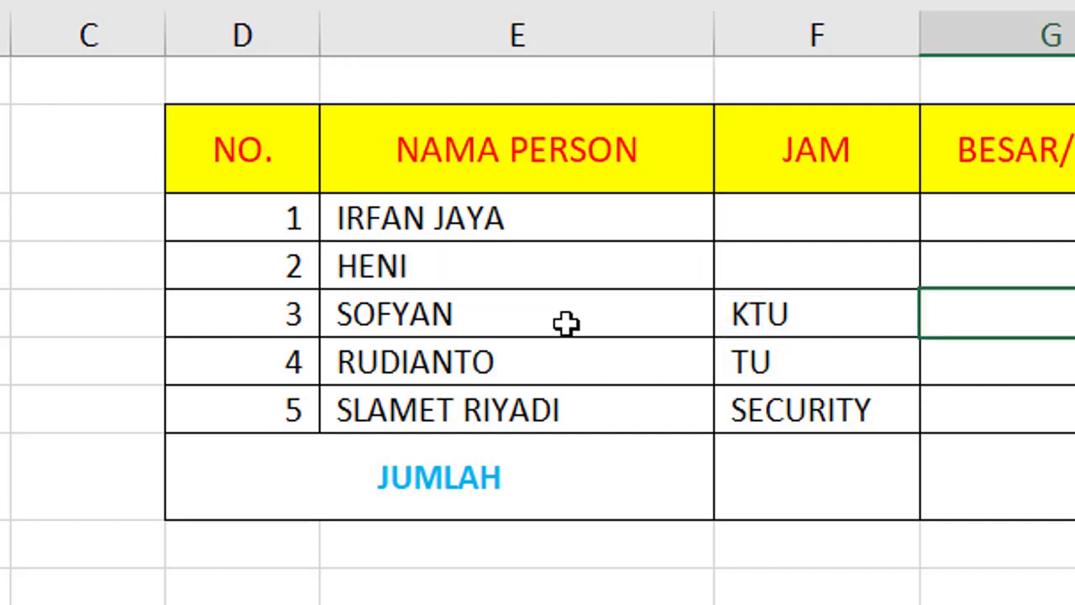
pyautogui.moveTo(565, 324); pyautogui.dragTo(618, 407)
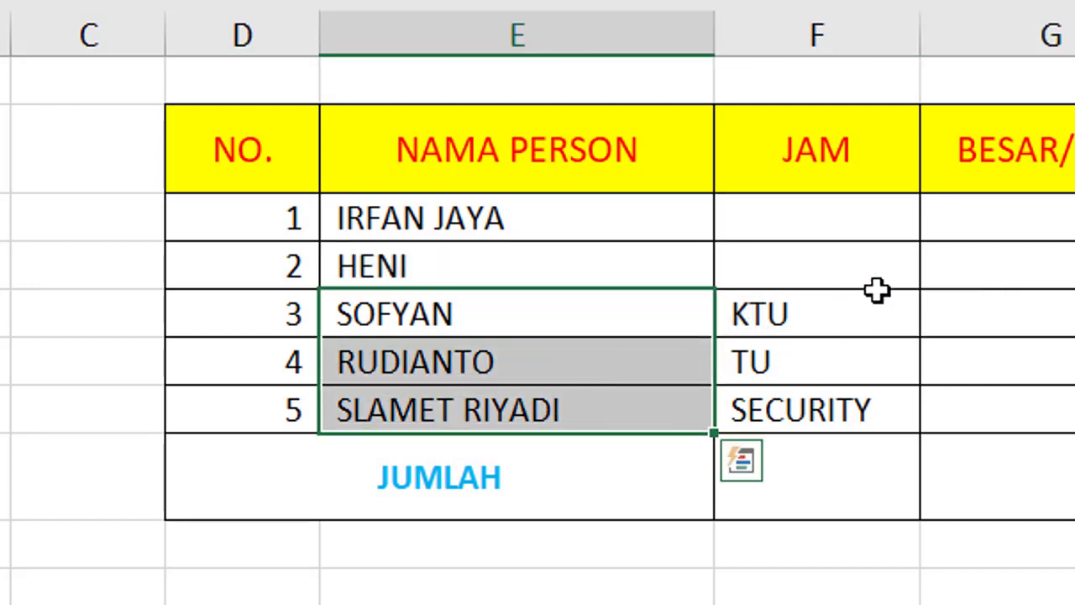
pyautogui.moveTo(881, 321); pyautogui.dragTo(897, 410)
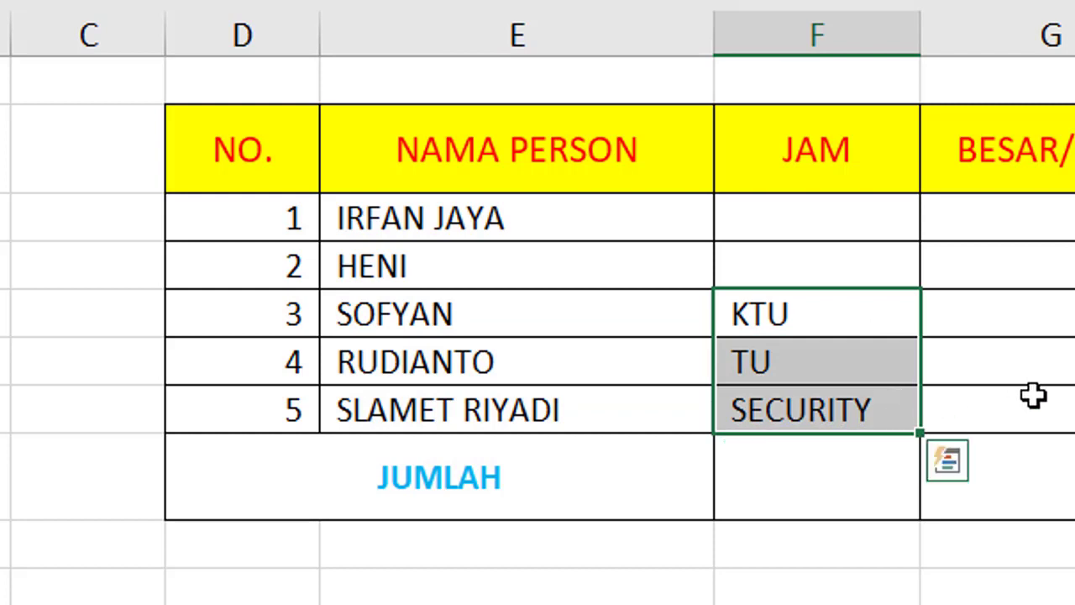
pyautogui.click(1065, 314)
pyautogui.click(1065, 476)
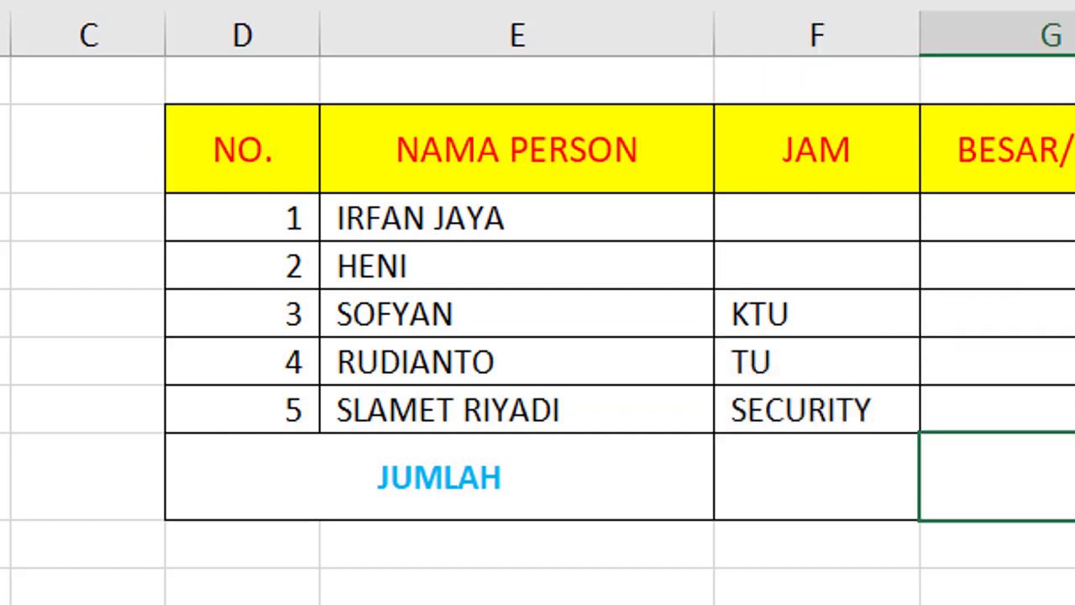
# Enter 24 in JAM for NO. 1 and 26 for NO. 2.
pyautogui.click(834, 220)
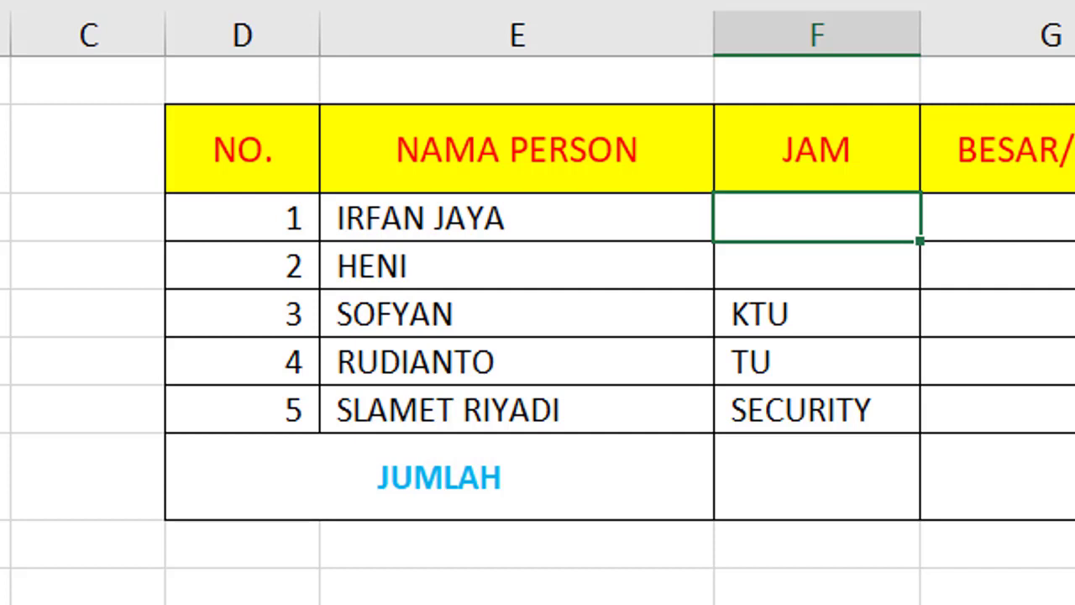
pyautogui.press('F2')
pyautogui.write('21')
pyautogui.hotkey('ctrl', 'Return')
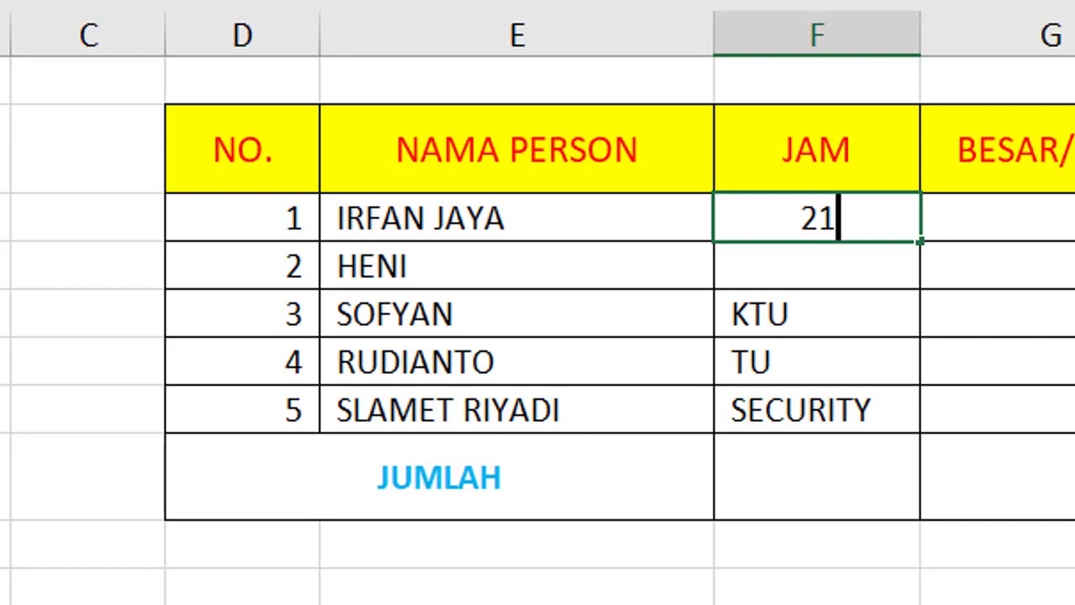
pyautogui.press('BackSpace')
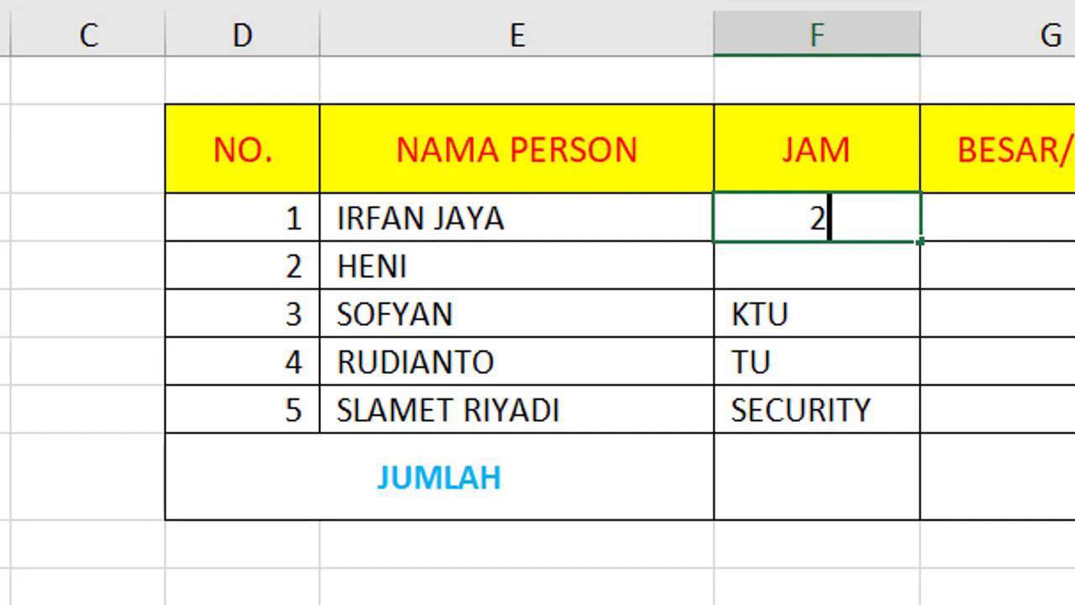
pyautogui.write('4')
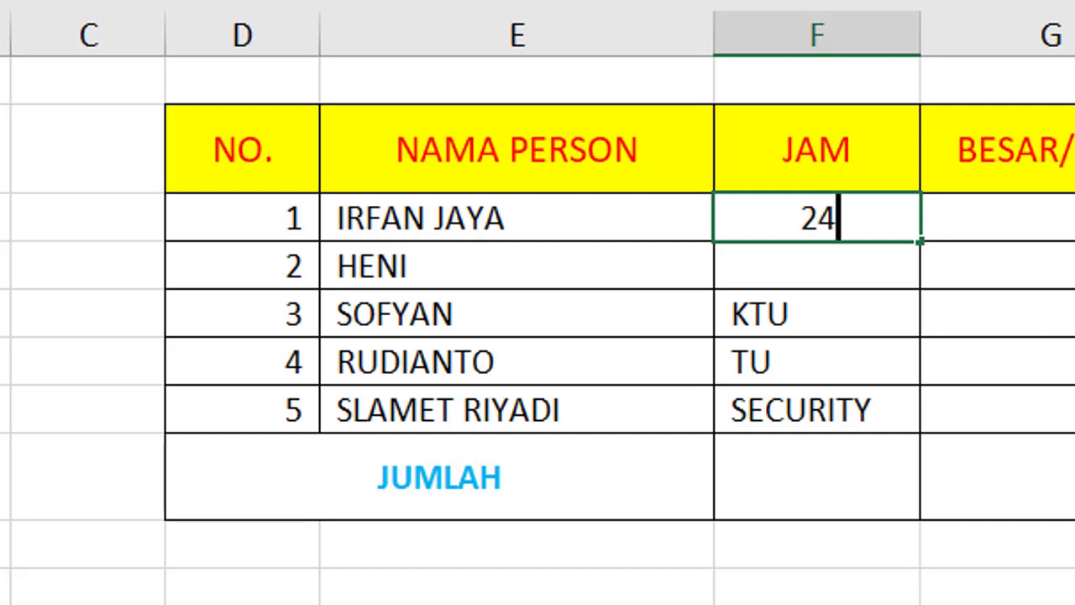
pyautogui.press('Return')
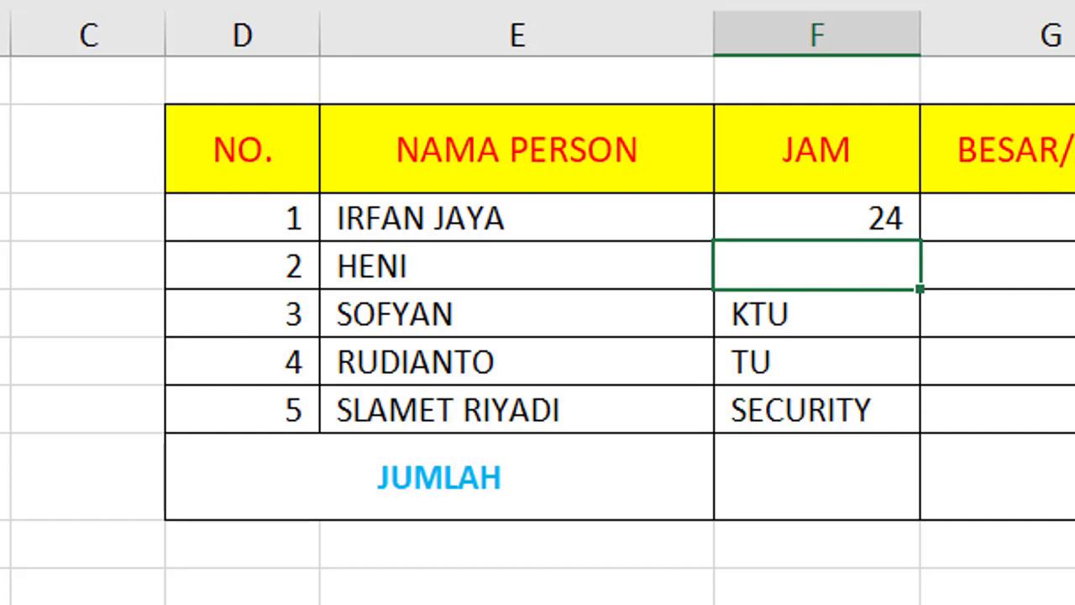
pyautogui.write('26')
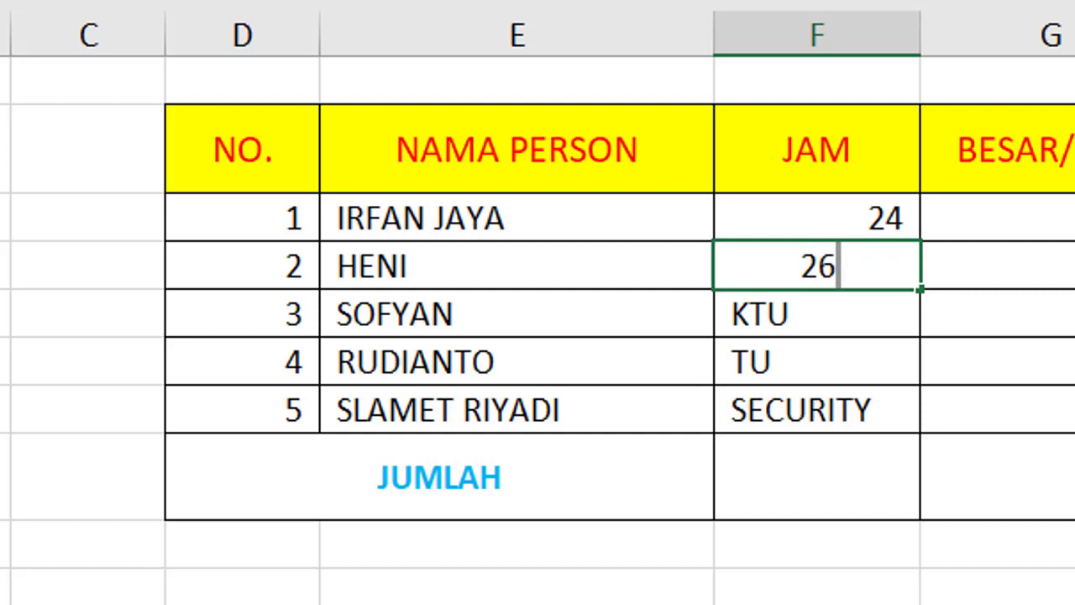
pyautogui.click(991, 266)
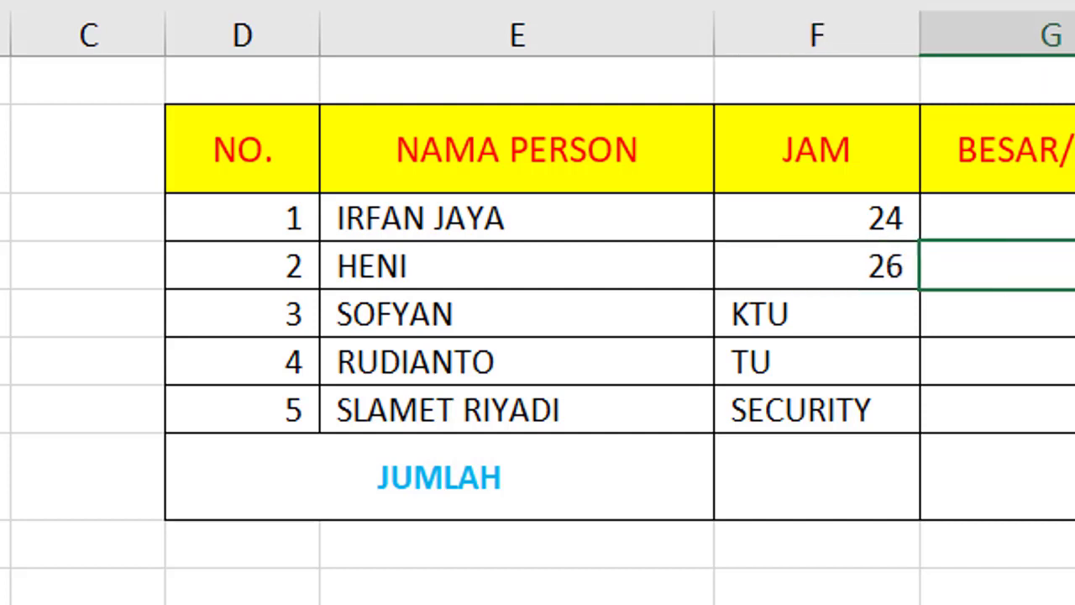
# Set the BESAR/JAM rate to 20.000 for both NO. 1 and NO. 2.
pyautogui.click(997, 218)
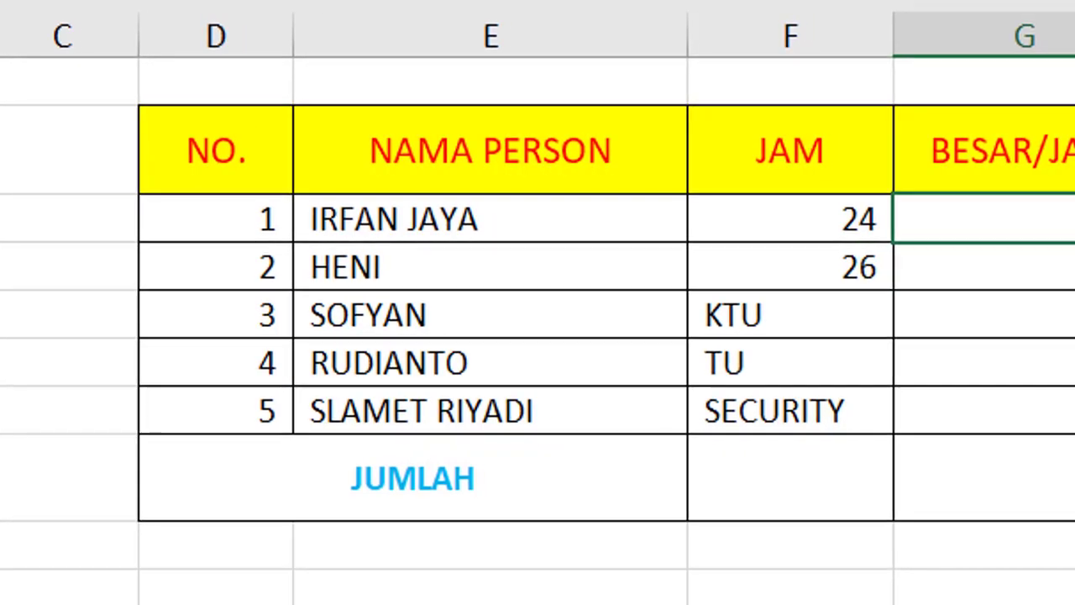
pyautogui.write('200000')
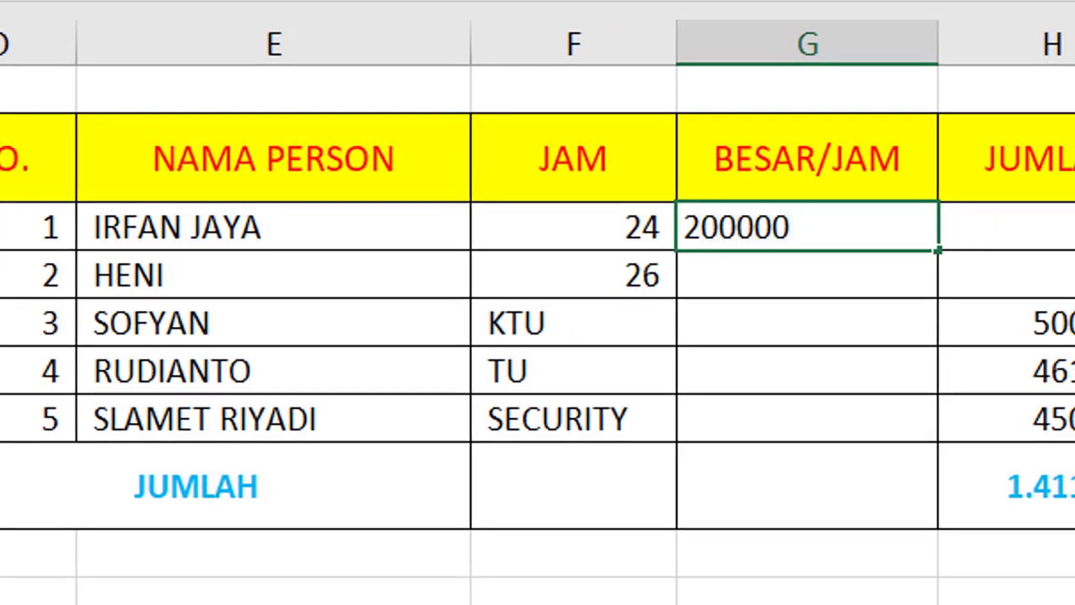
pyautogui.press('Return')
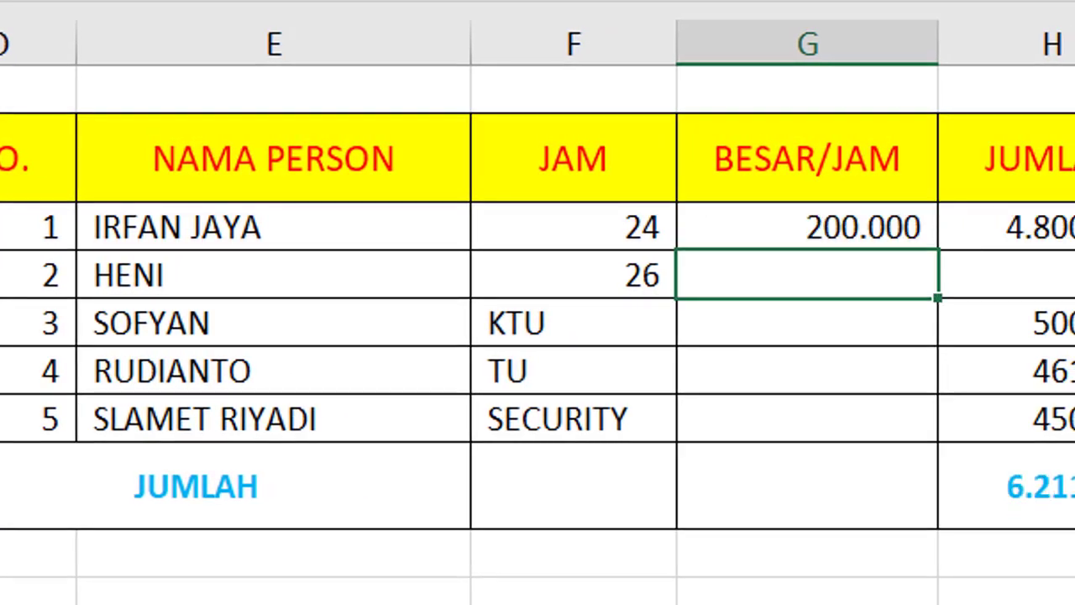
pyautogui.write('20000')
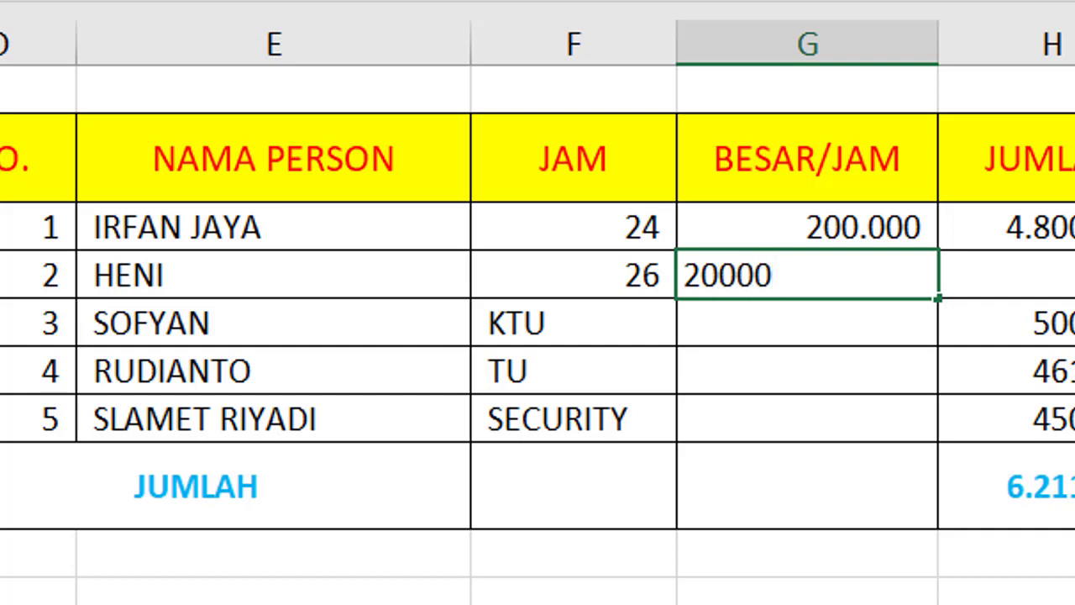
pyautogui.press('Return')
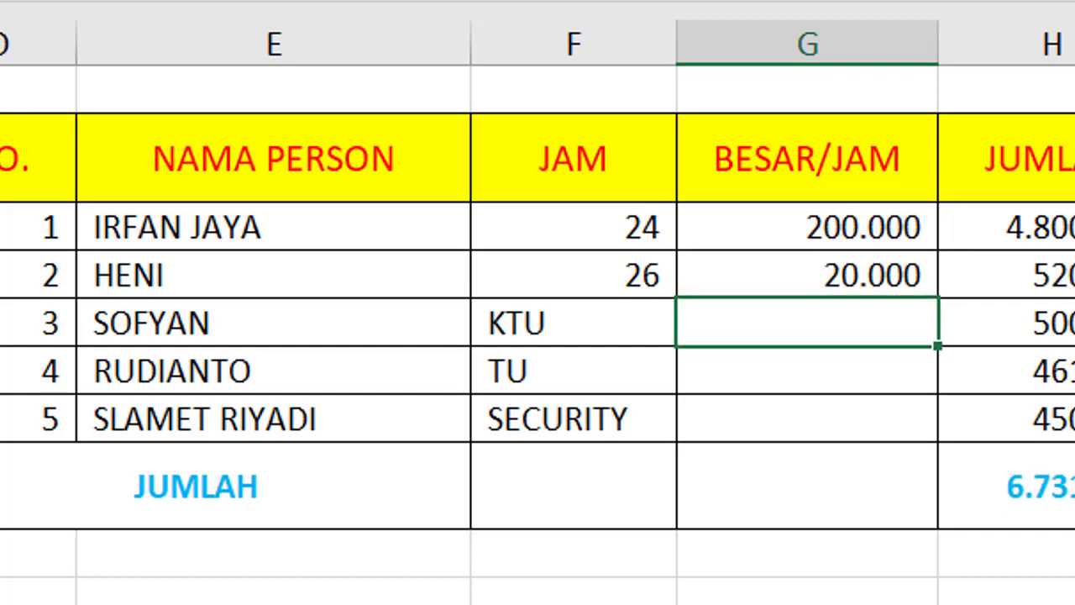
pyautogui.click(807, 274)
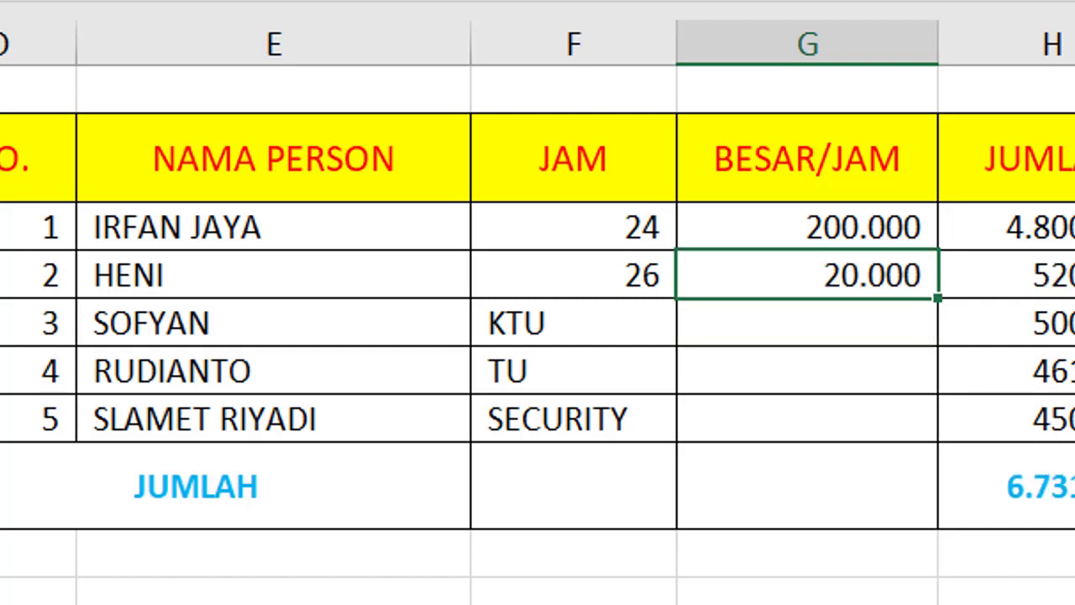
pyautogui.click(808, 226)
pyautogui.write('20000')
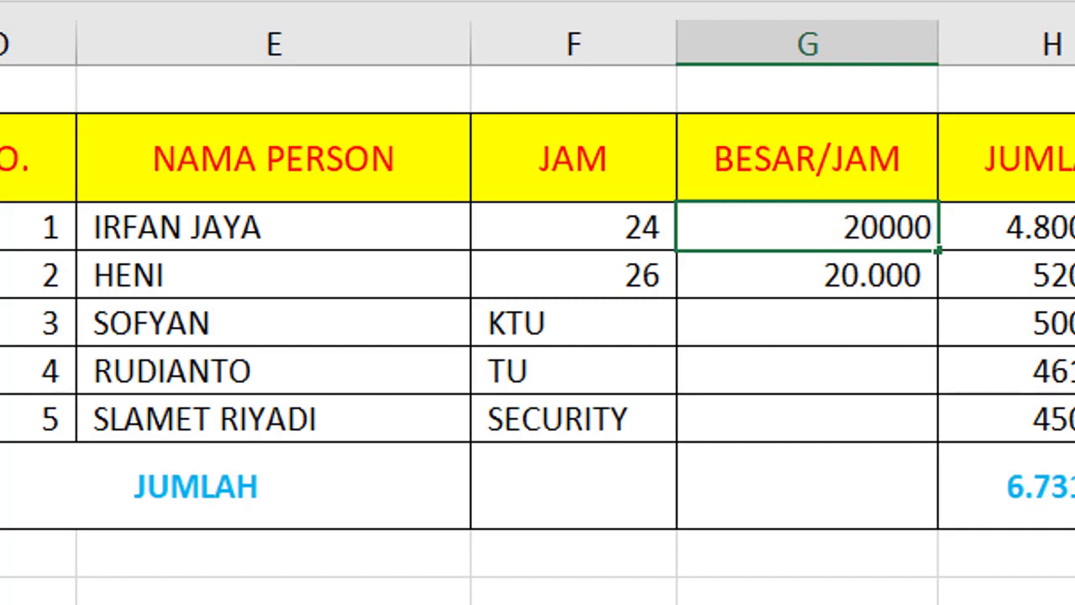
pyautogui.press('Return')
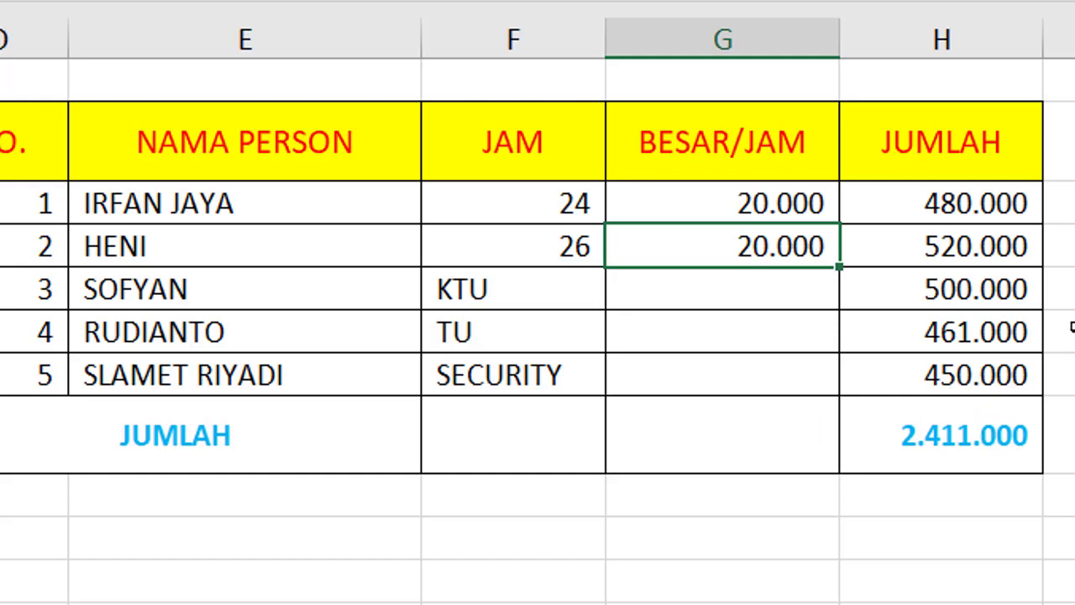
# Change the BESAR/JAM rate to 21.000 for both NO. 1 and NO. 2.
pyautogui.click(791, 205)
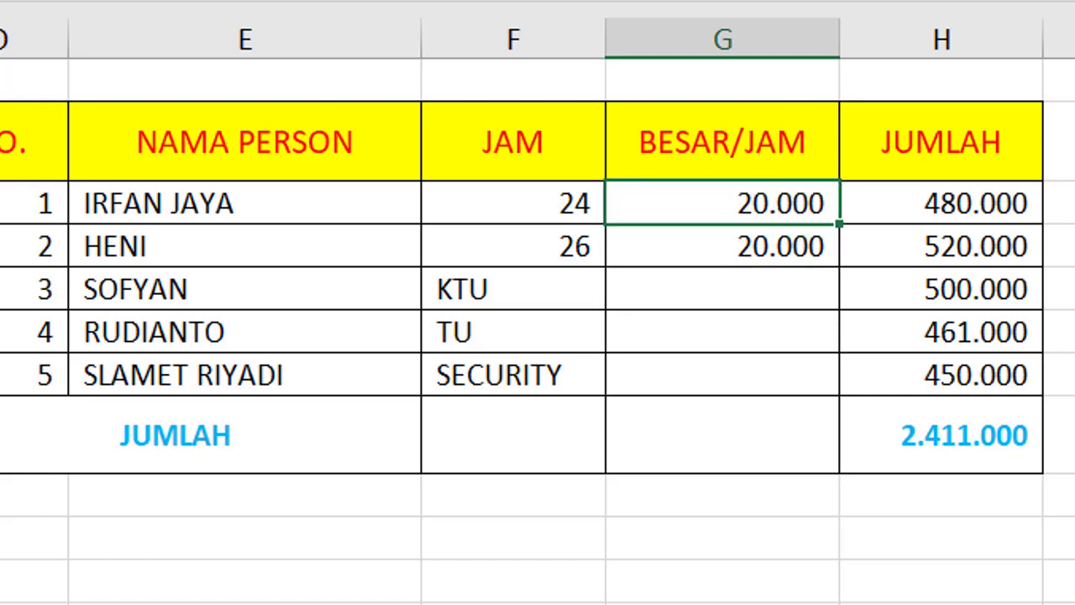
pyautogui.write('21.000')
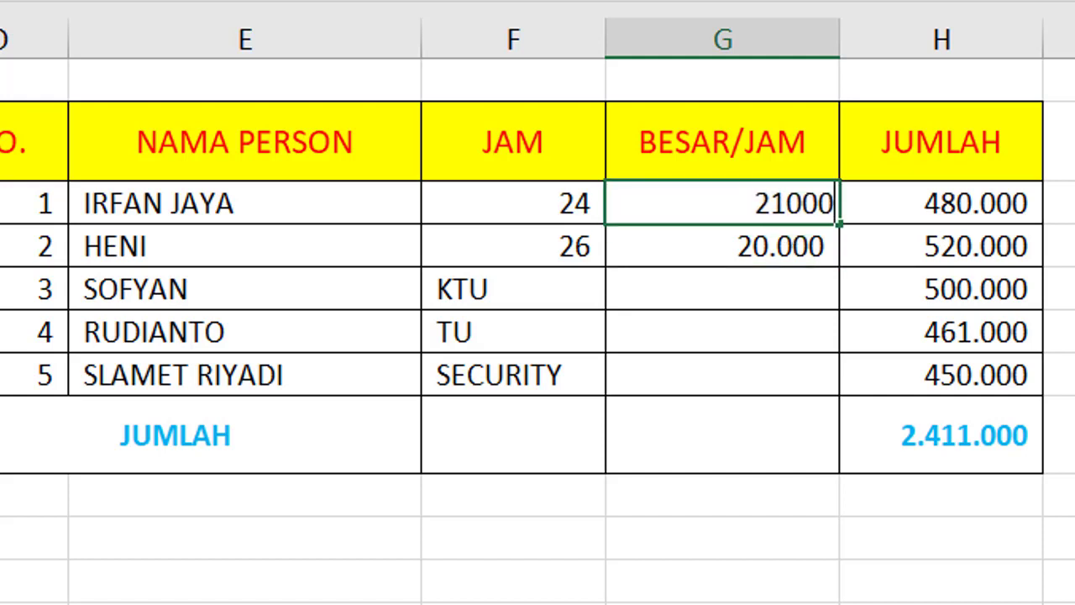
pyautogui.press('Return')
pyautogui.write('21.000')
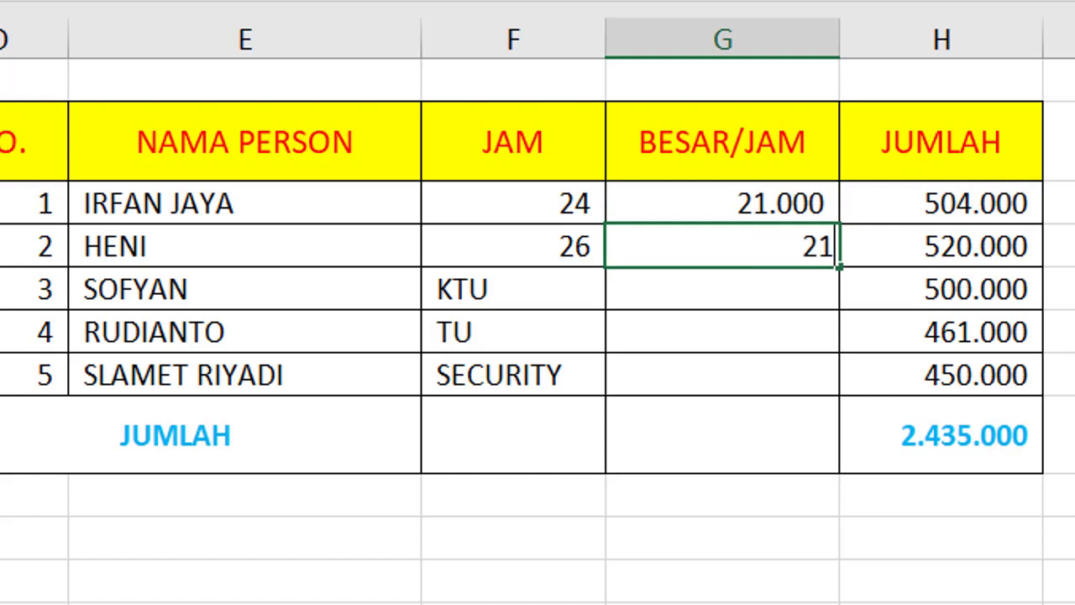
pyautogui.press('Return')
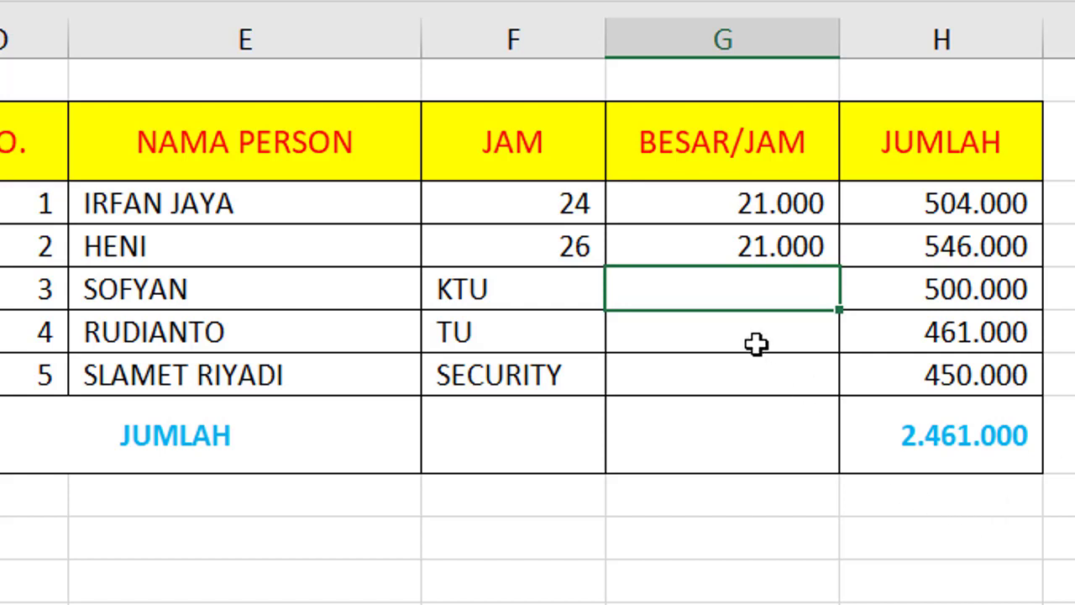
# Set the JUMLAH amount for NO. 3 (KTU) to 520.000.
pyautogui.click(762, 209)
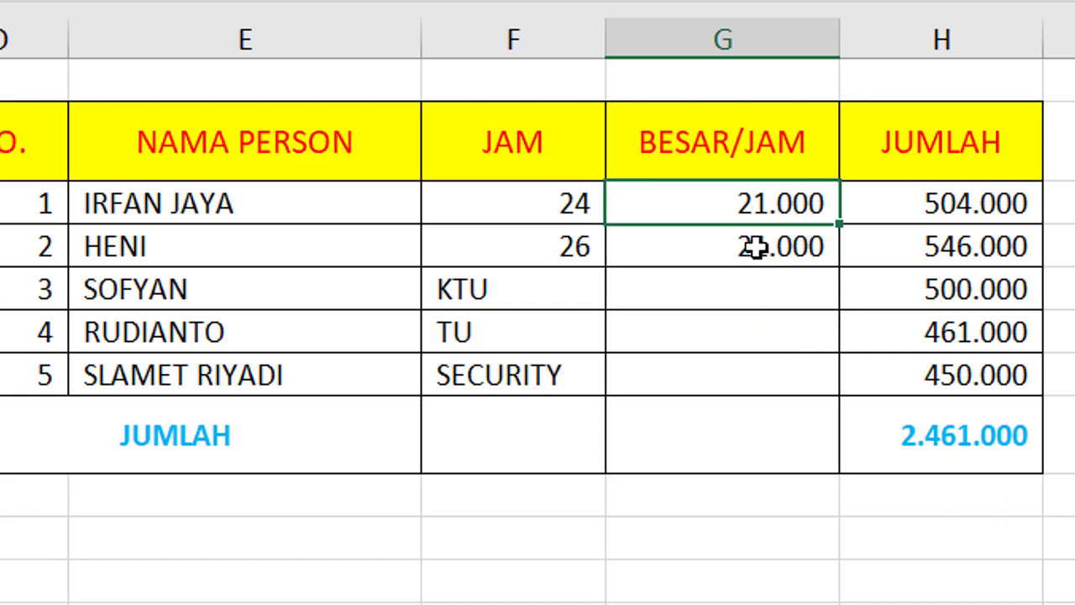
pyautogui.click(755, 246)
pyautogui.click(945, 340)
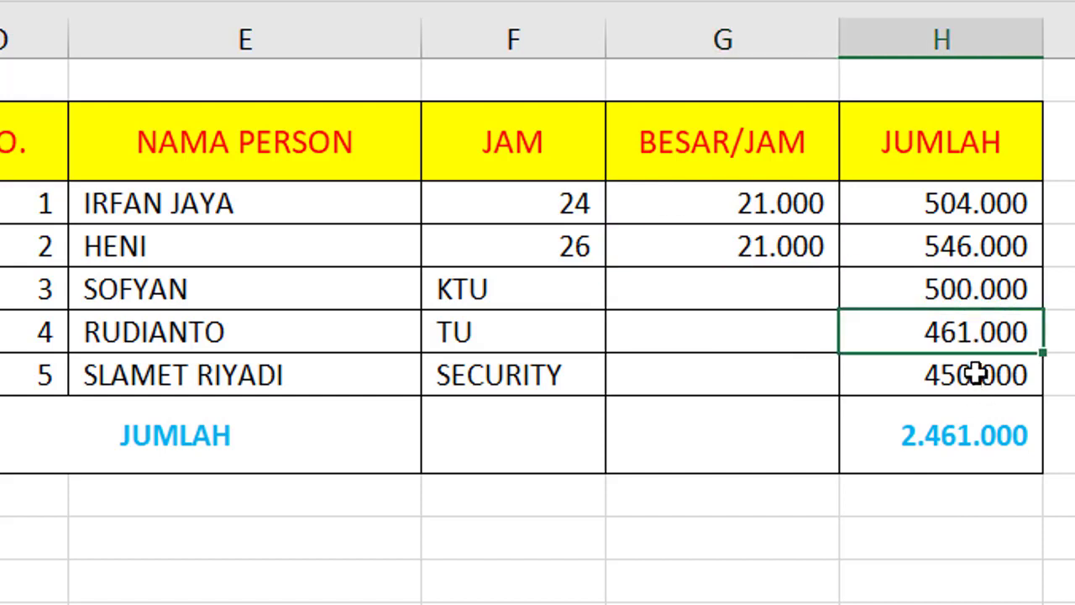
pyautogui.click(975, 288)
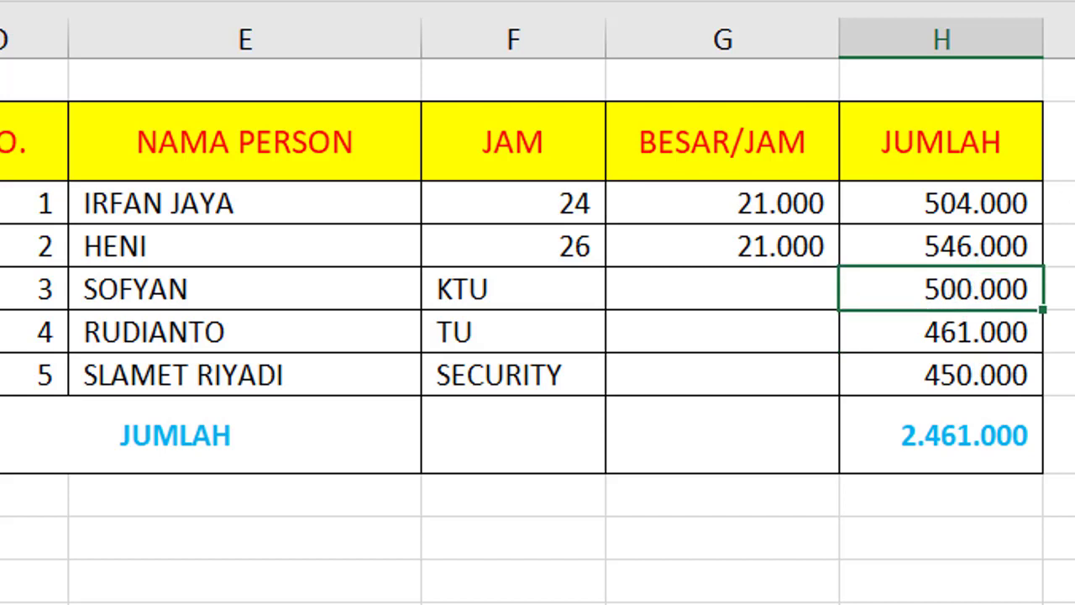
pyautogui.write('520000')
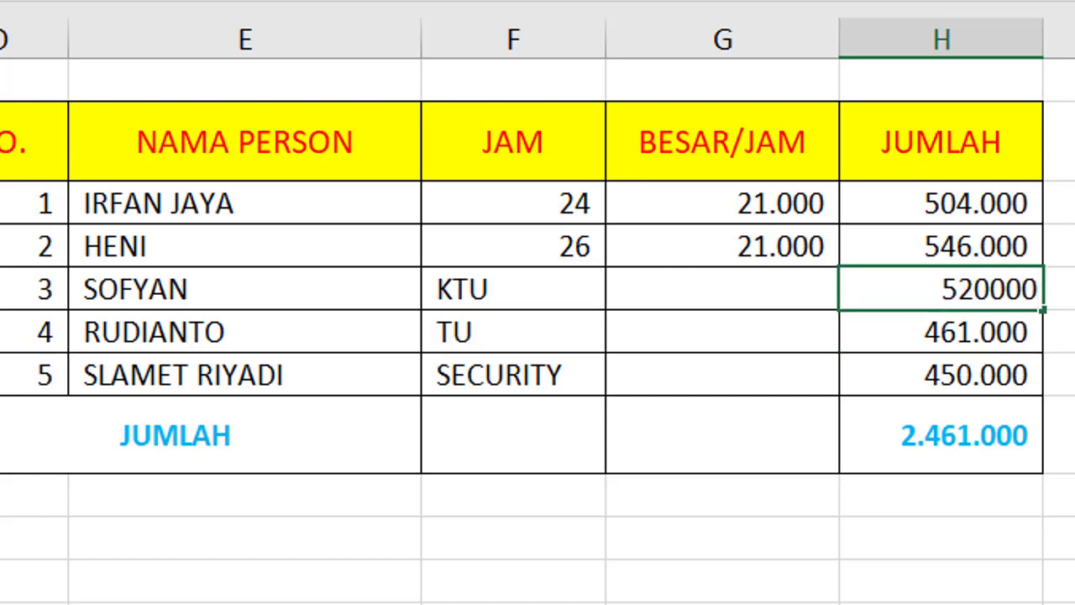
pyautogui.press('Return')
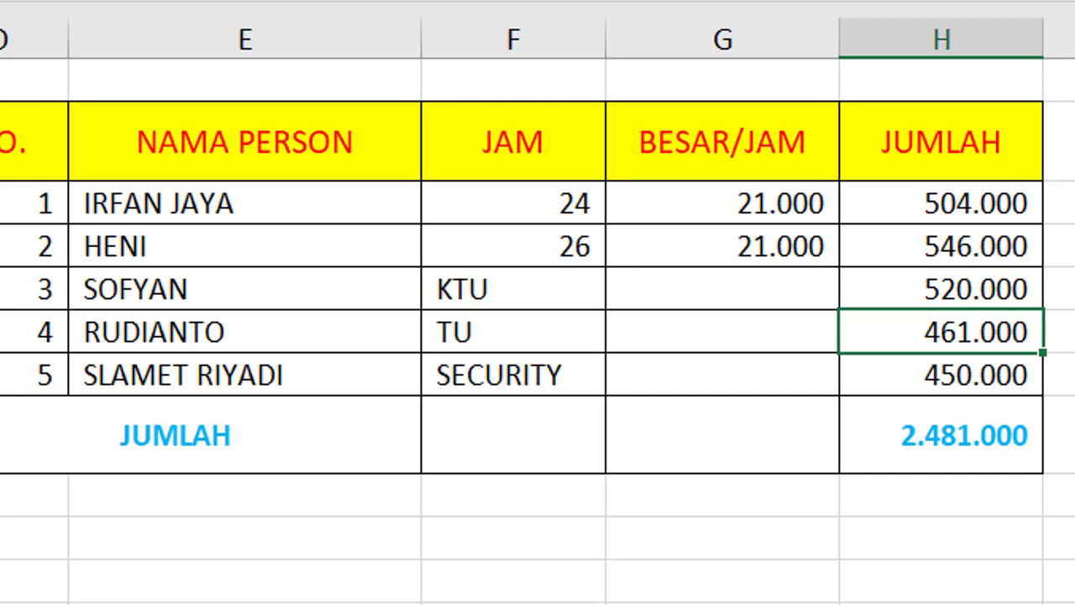
# Set the JUMLAH amount for NO. 5 (SECURITY) to 460.000.
pyautogui.click(941, 373)
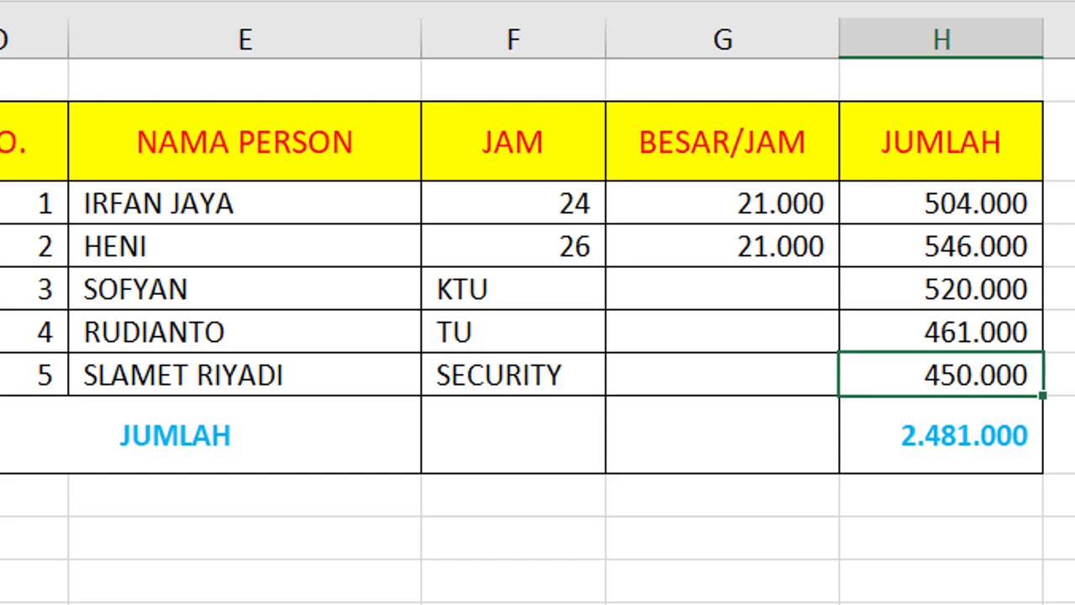
pyautogui.write('4')
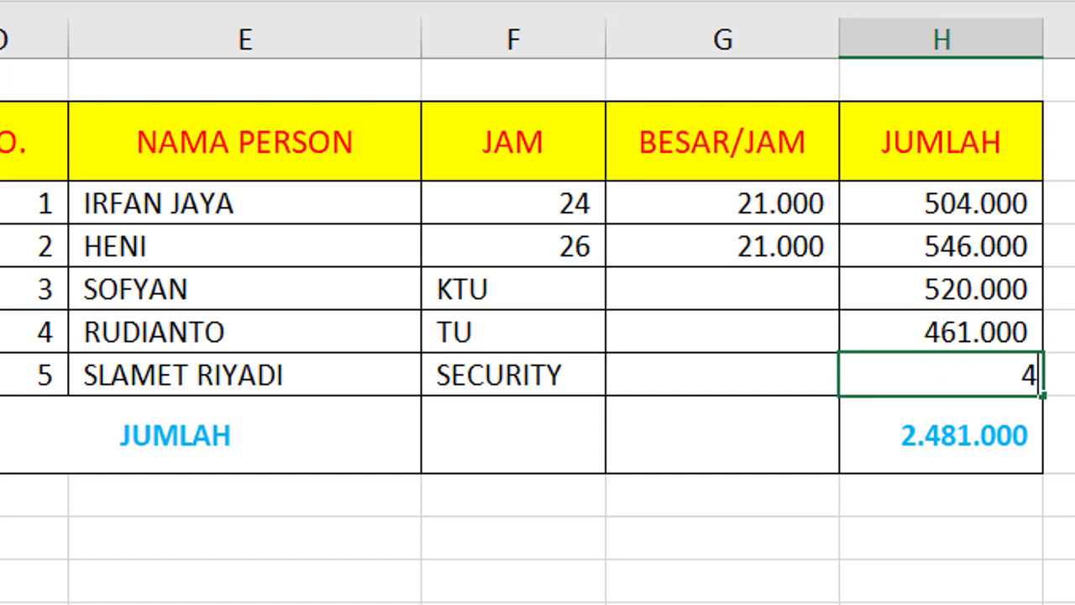
pyautogui.write('60000')
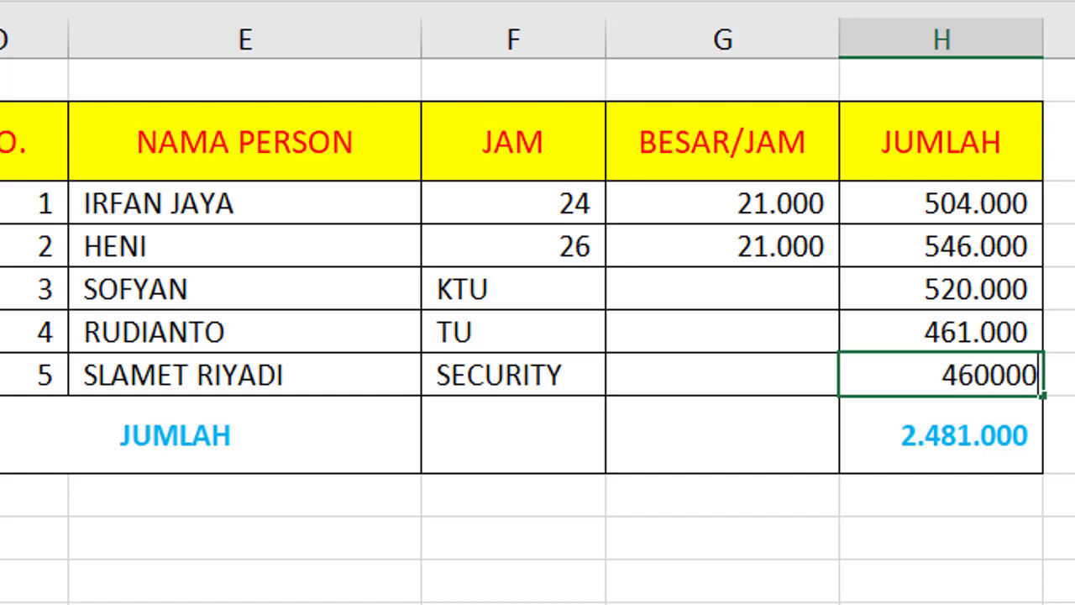
pyautogui.press('Return')
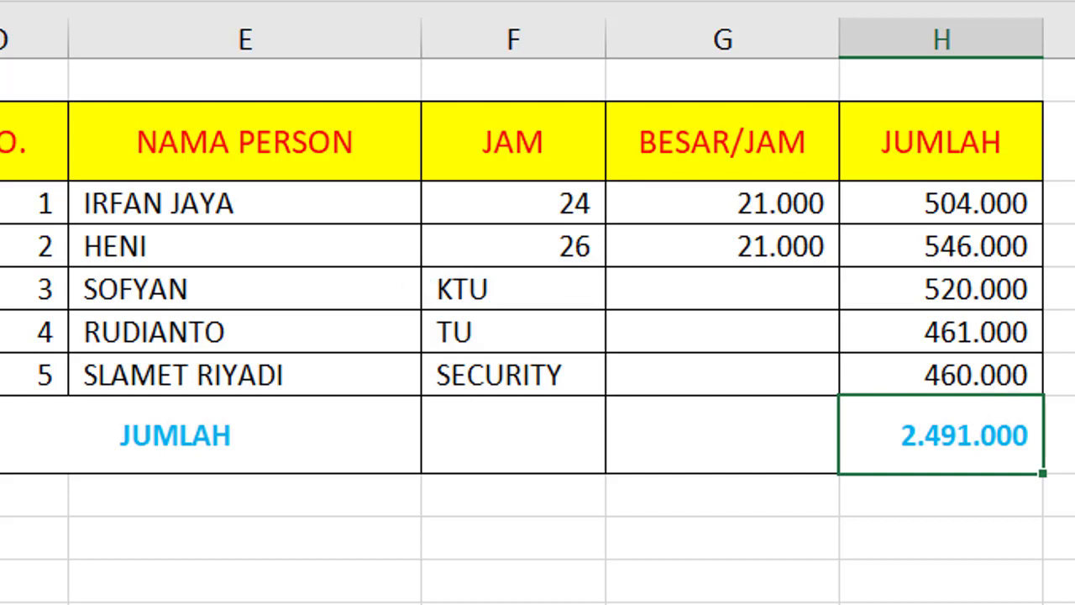
# Review the overall JUMLAH total, the JAM entry for NO. 1 and the JUMLAH amounts for NO. 3 to 5.
pyautogui.click(1, 244)
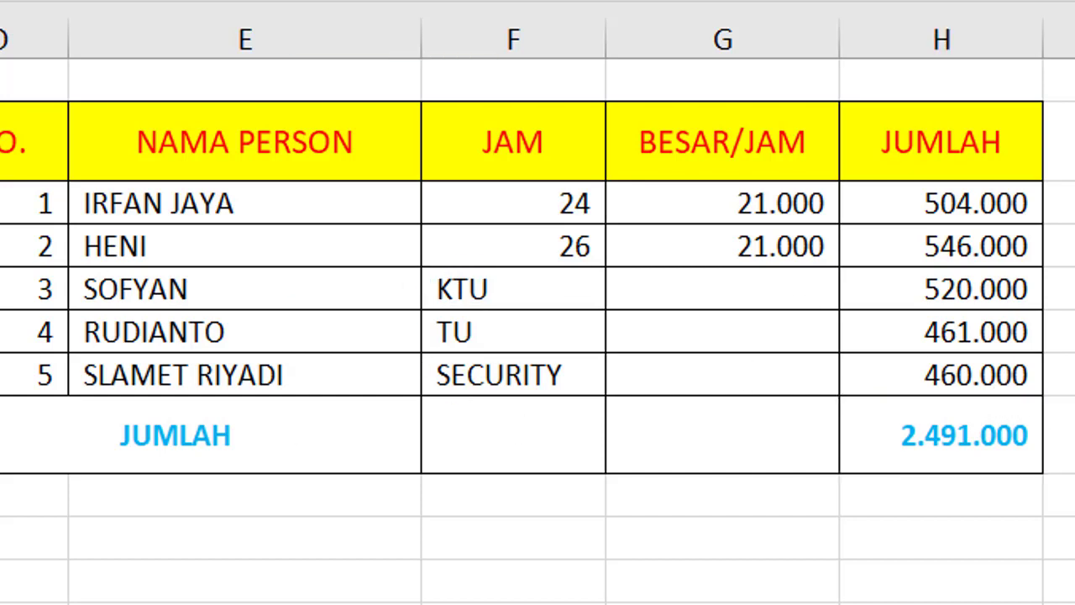
pyautogui.click(970, 451)
pyautogui.press('Right')
pyautogui.press('Right')
pyautogui.click(556, 198)
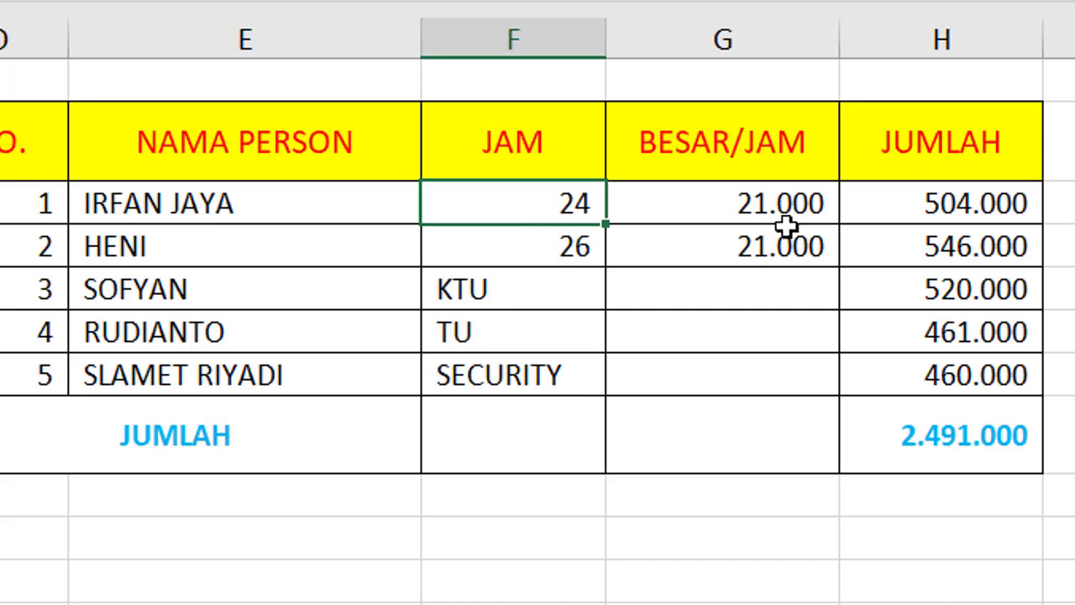
pyautogui.click(972, 296)
pyautogui.click(992, 338)
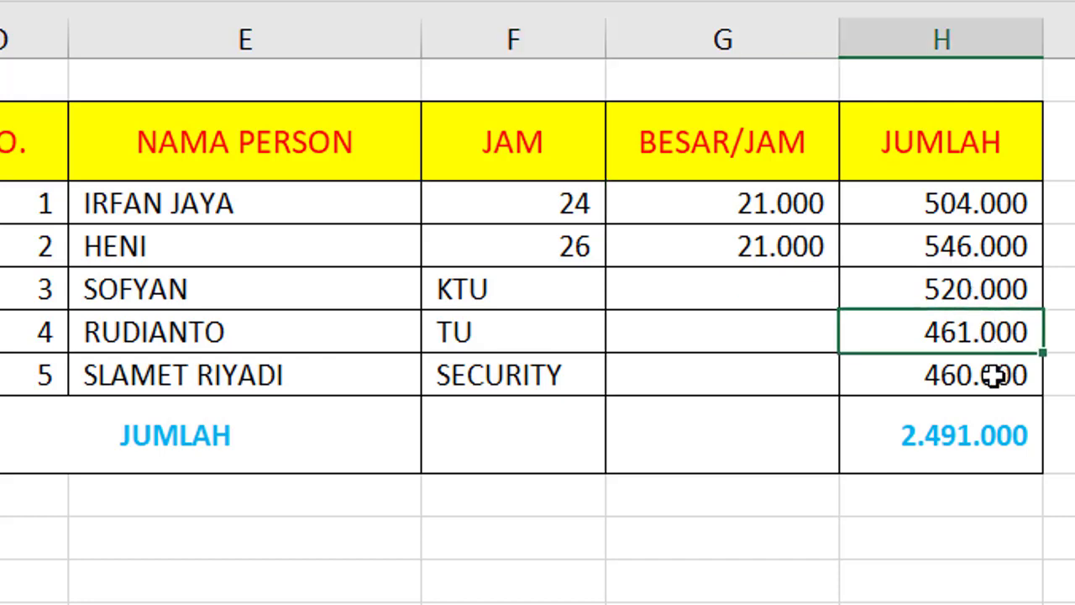
pyautogui.click(994, 377)
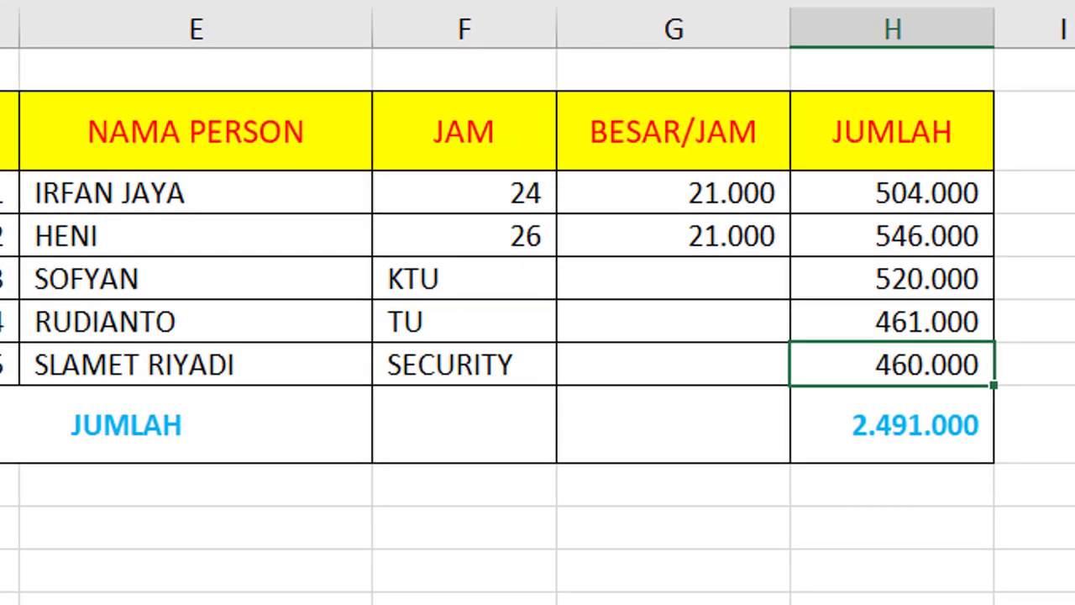
# Enter the formula =H8*3 in the cell beside the overall JUMLAH total to calculate three months of honorarium.
pyautogui.click(963, 402)
pyautogui.write('=')
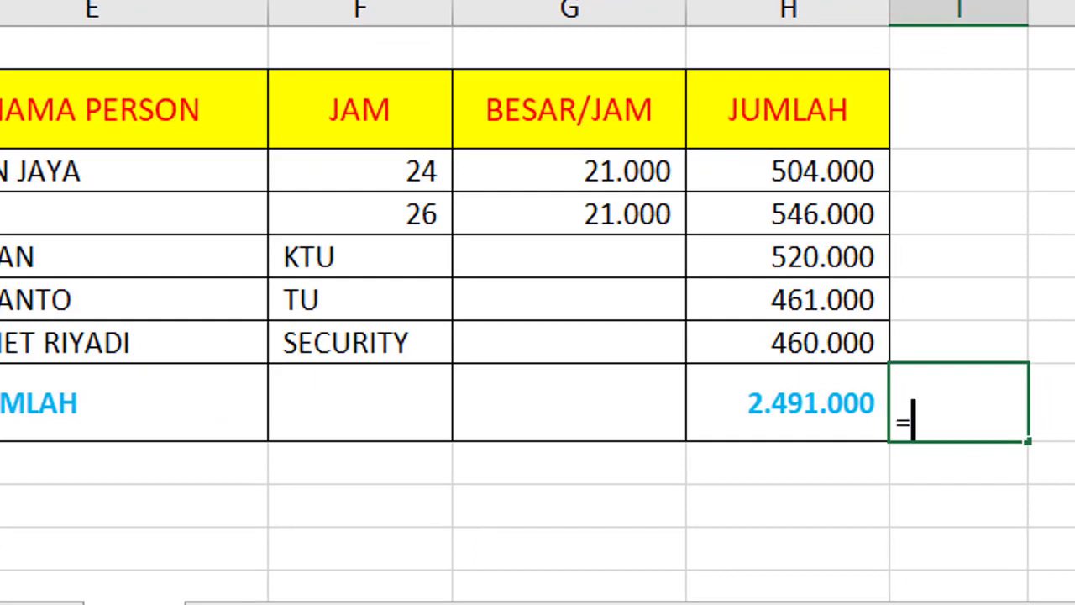
pyautogui.press('Left')
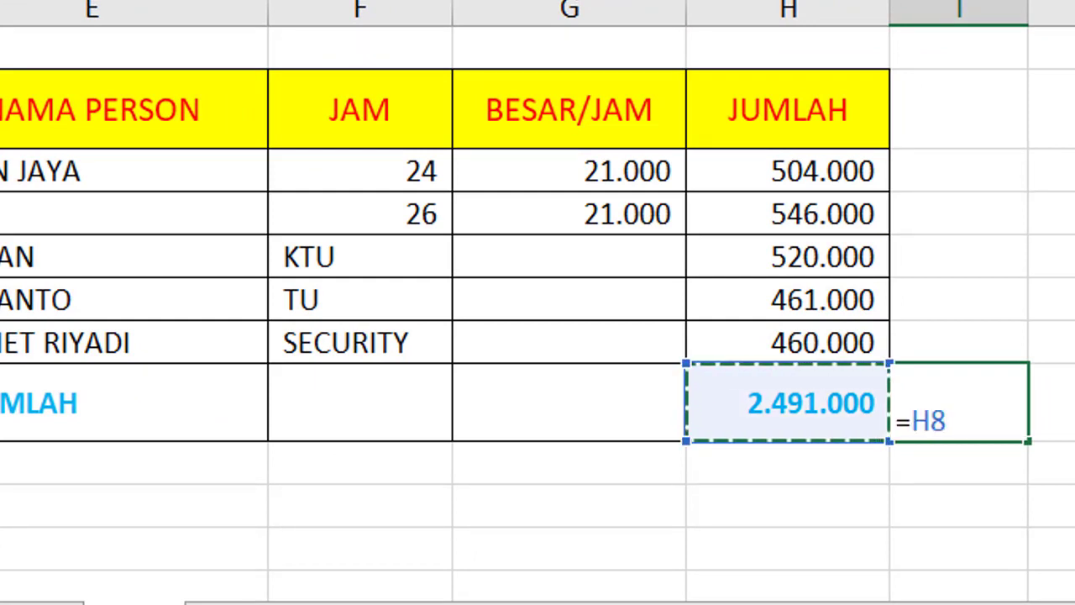
pyautogui.write('*3')
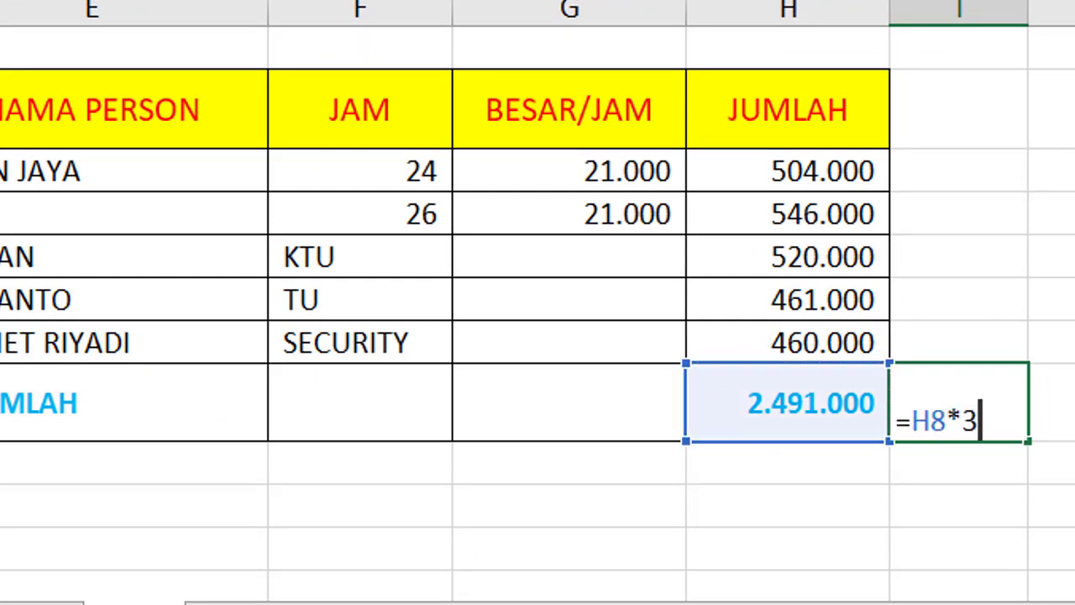
pyautogui.press('Return')
# Make the three-month result in I8 bold and align it vertically to the middle of the cell.
pyautogui.click(966, 424)
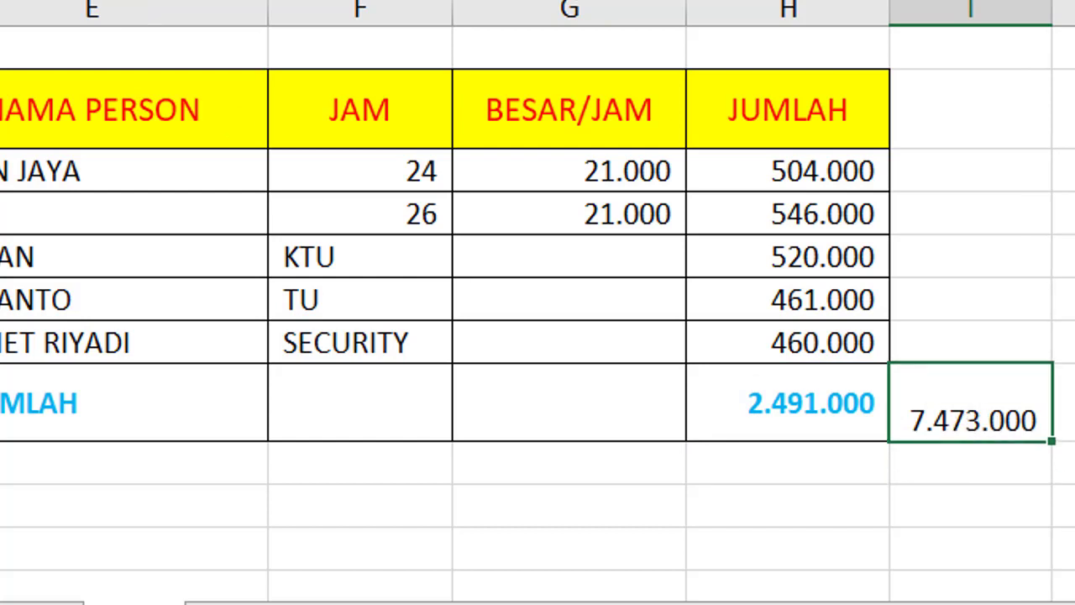
pyautogui.hotkey('ctrl', 'b')
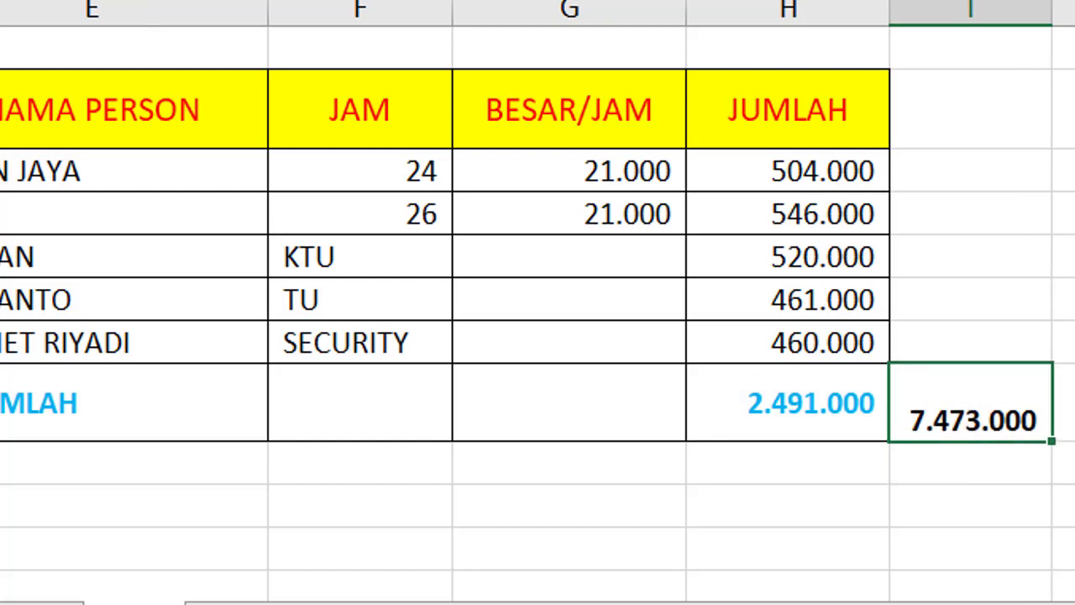
pyautogui.hotkey('alt', 'h')
pyautogui.press('a')
pyautogui.press('m')
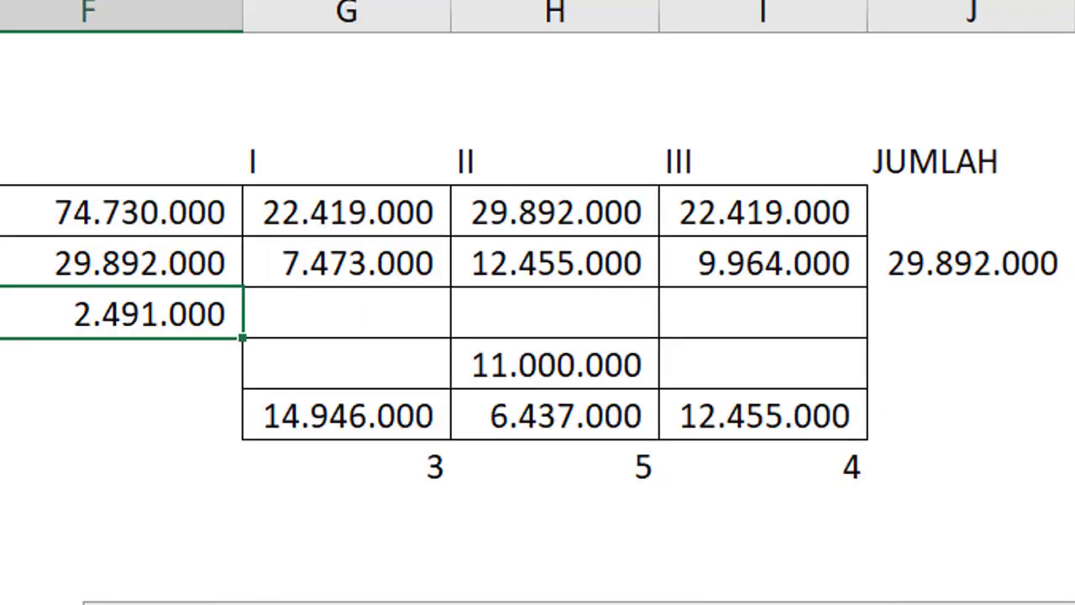
# Check the honorarium amounts for TAHAP I and II on the budget sheets and change the I8 formula to =H8*5.
pyautogui.click(374, 260)
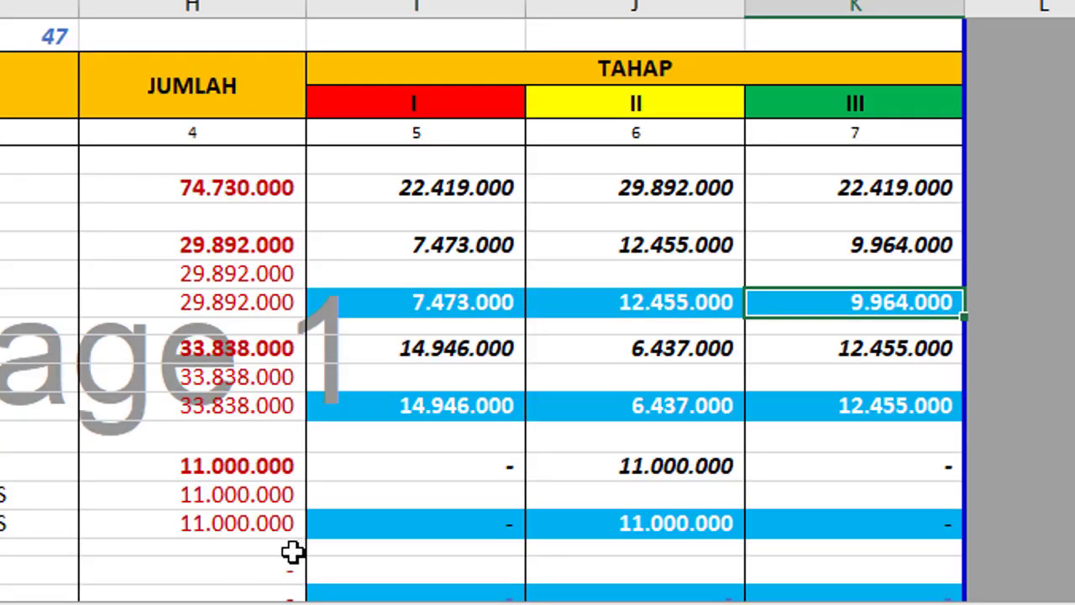
pyautogui.click(475, 302)
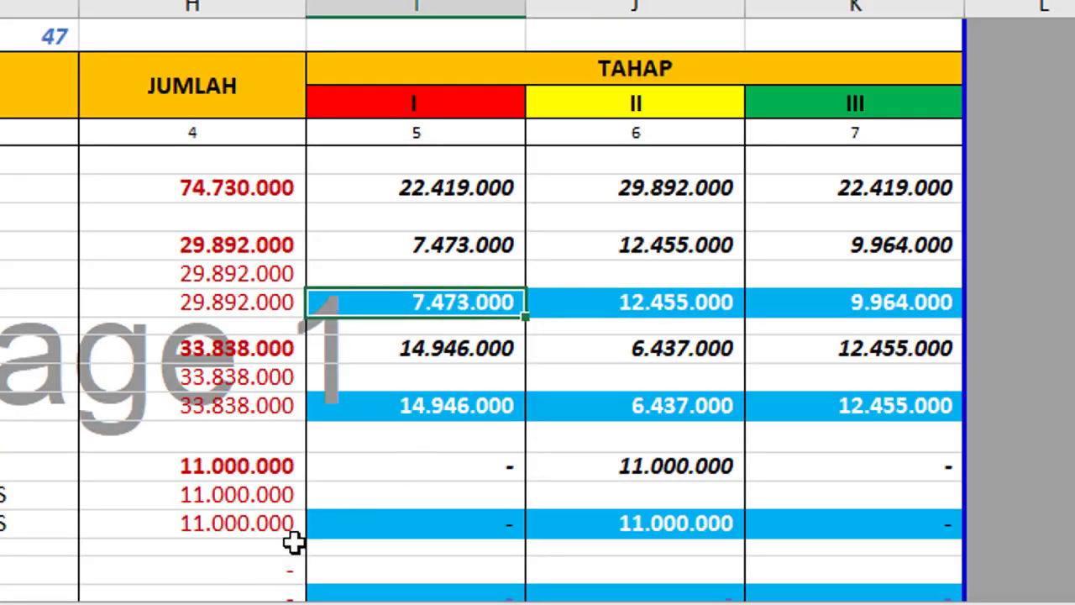
pyautogui.click(684, 303)
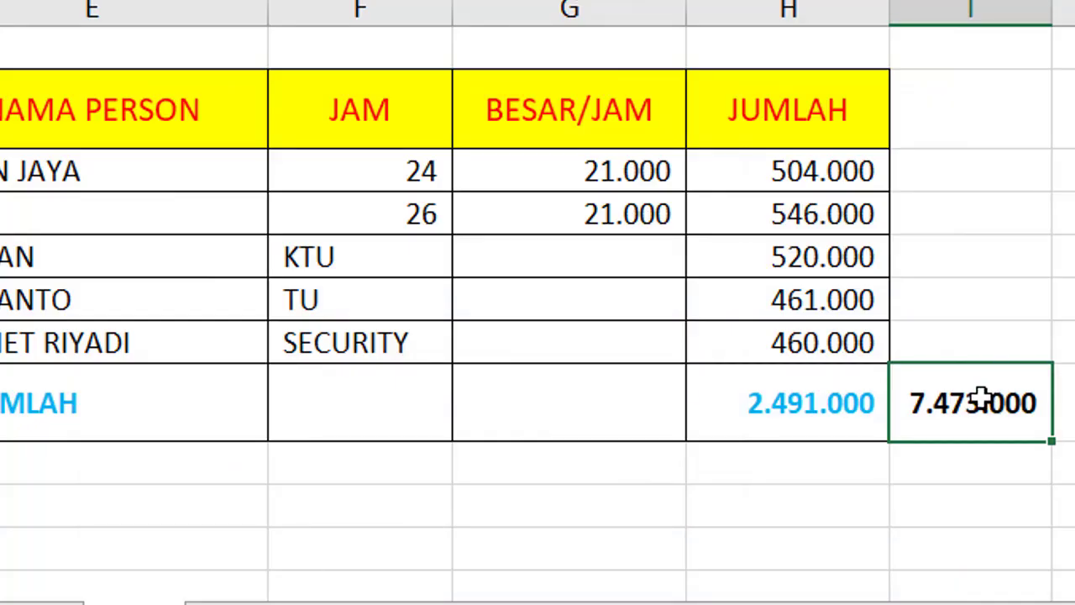
pyautogui.press('F2')
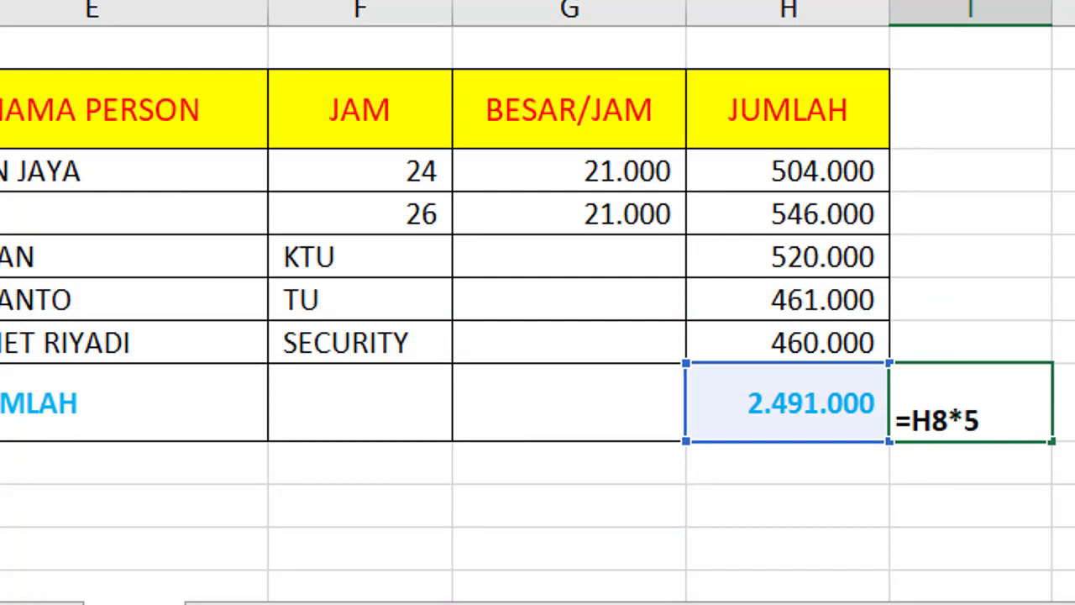
pyautogui.press('Return')
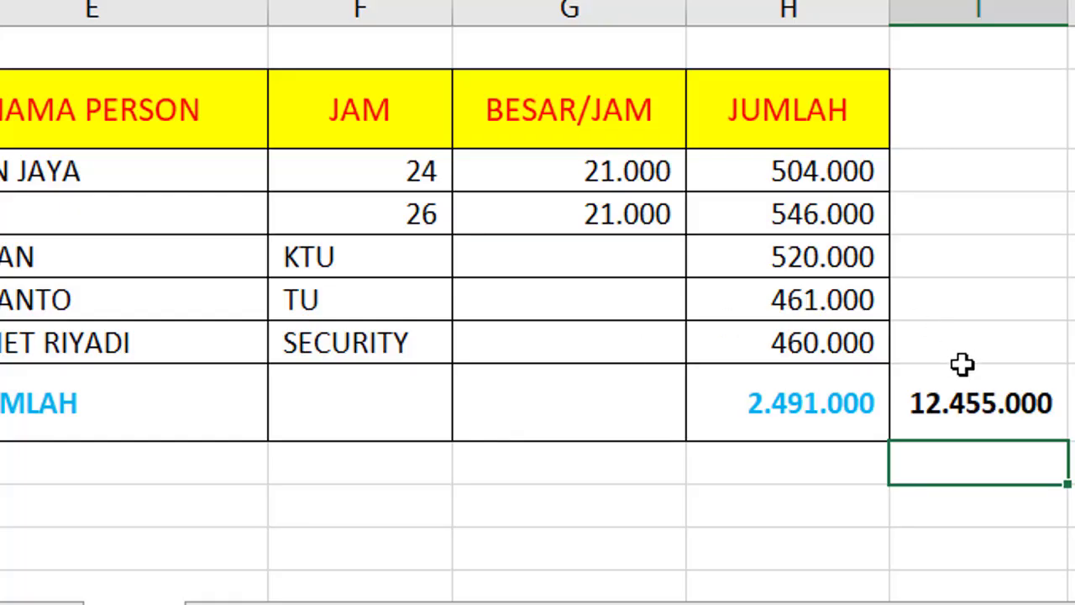
# Change the formula beside the overall JUMLAH total to =H8*4 to calculate the TAHAP III honorarium.
pyautogui.click(963, 398)
pyautogui.press('F2')
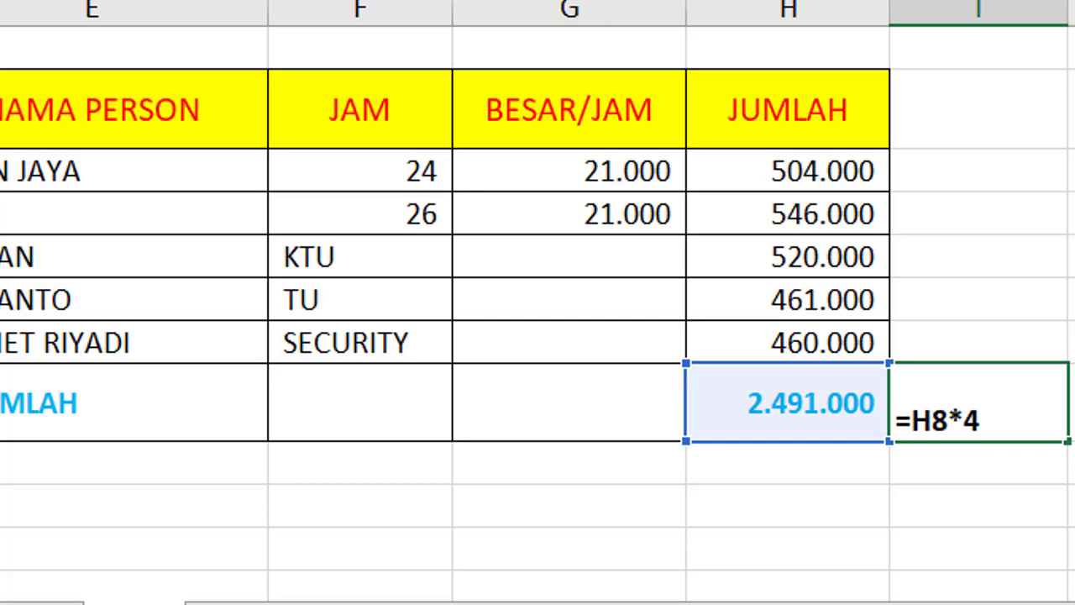
pyautogui.write('4')
pyautogui.press('Return')
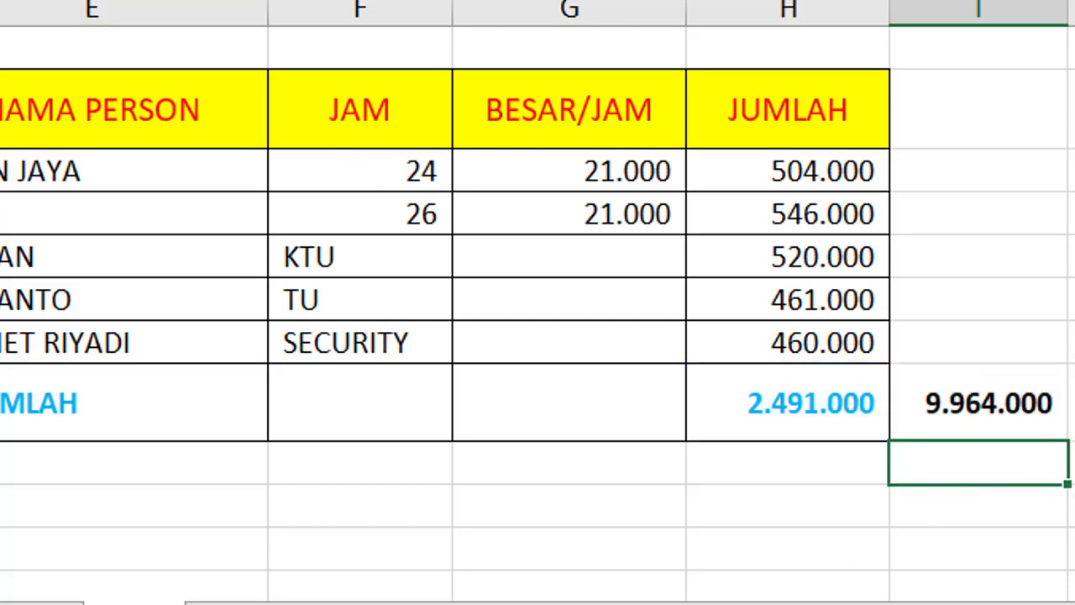
# Compare the TAHAP I to III amounts on the budget sheets and examine the stage totals in the bottom row.
pyautogui.hotkey('ctrl', 'pageup')
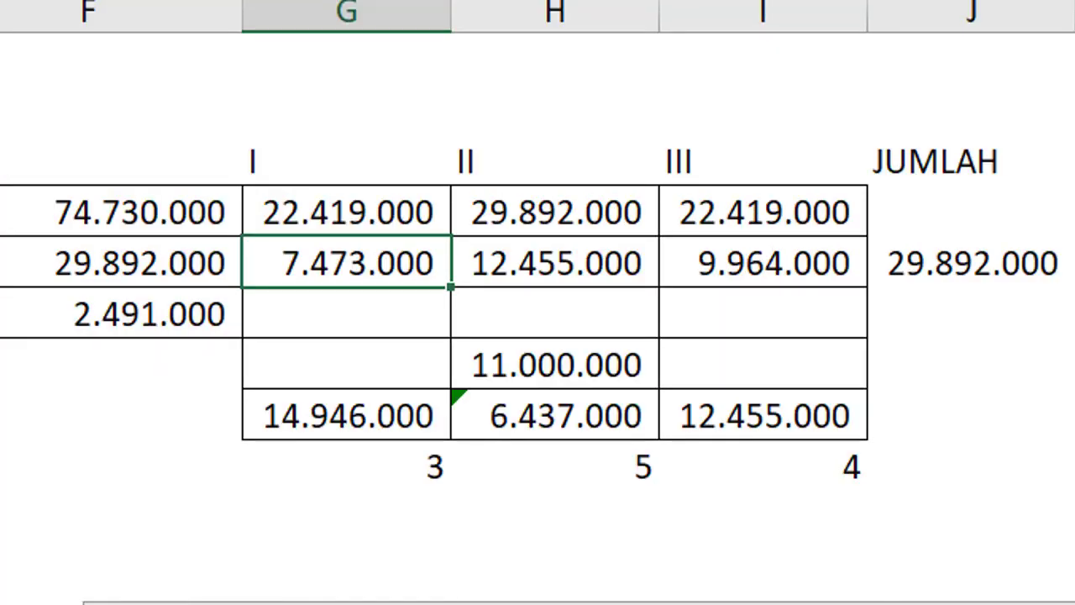
pyautogui.hotkey('ctrl', 'pagedown')
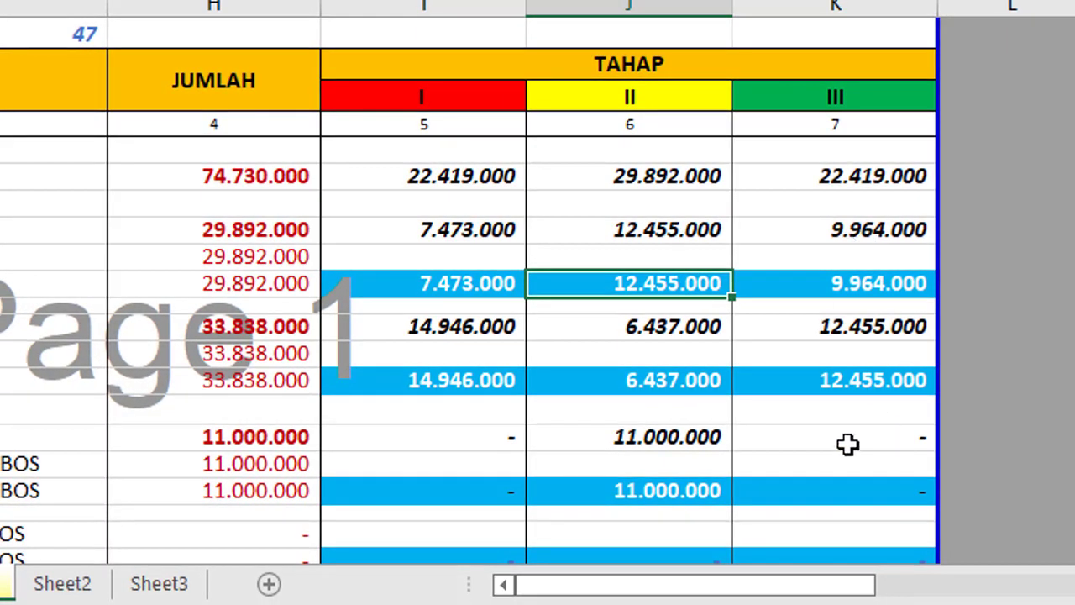
pyautogui.click(869, 439)
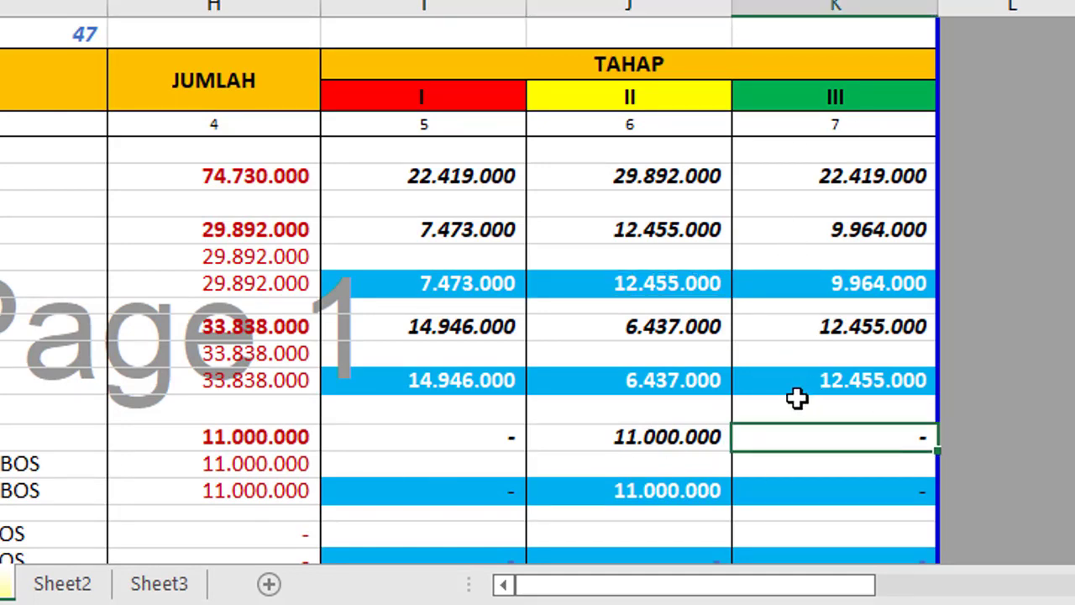
pyautogui.scroll(-2, 794, 403)
pyautogui.scroll(-1, 790, 412)
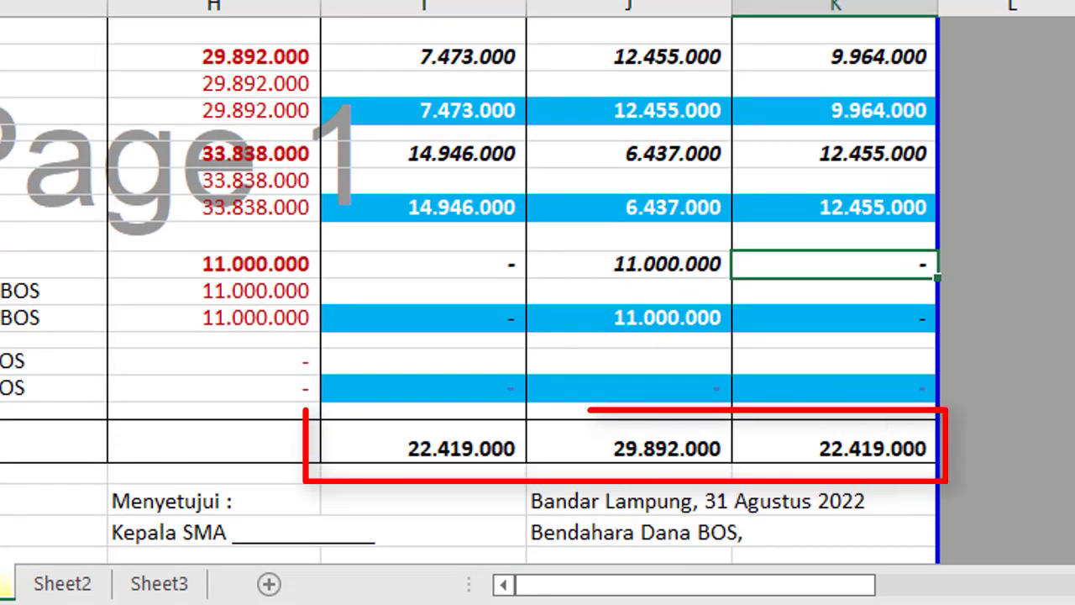
pyautogui.click(673, 316)
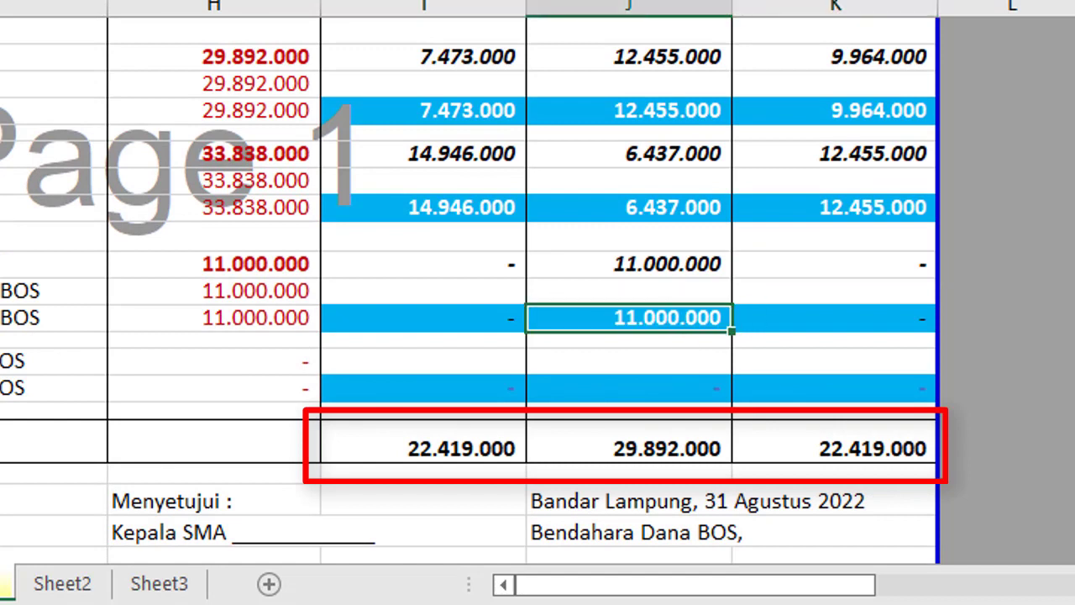